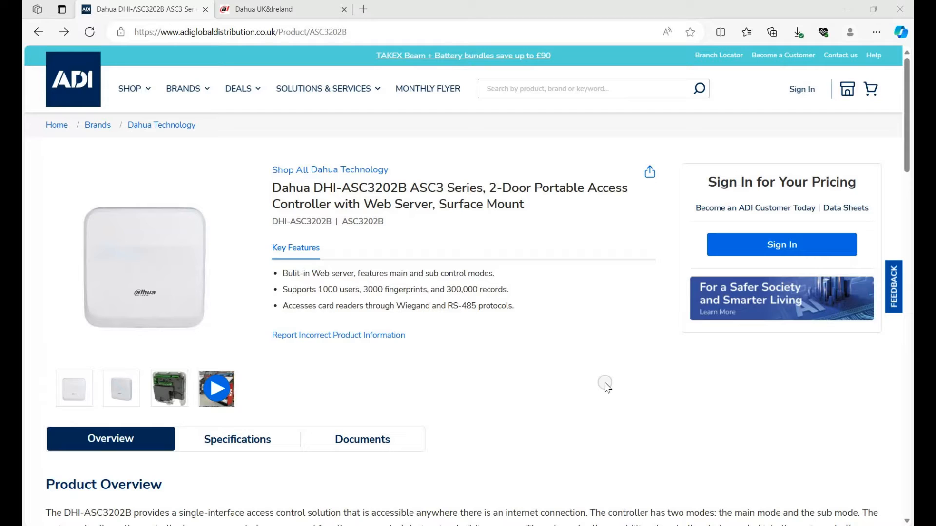
- View the product page of the Dahua DHI-ASR2200A card reader on the ADI site
left_click(65, 32)
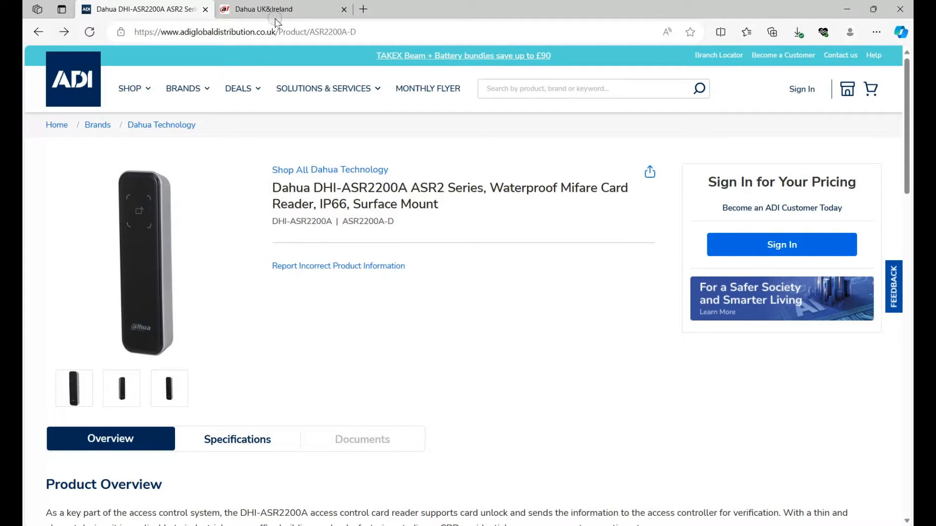
- Open the Tools page from the Download Center of the Dahua UK&Ireland website
left_click(278, 11)
mouse_move(287, 73)
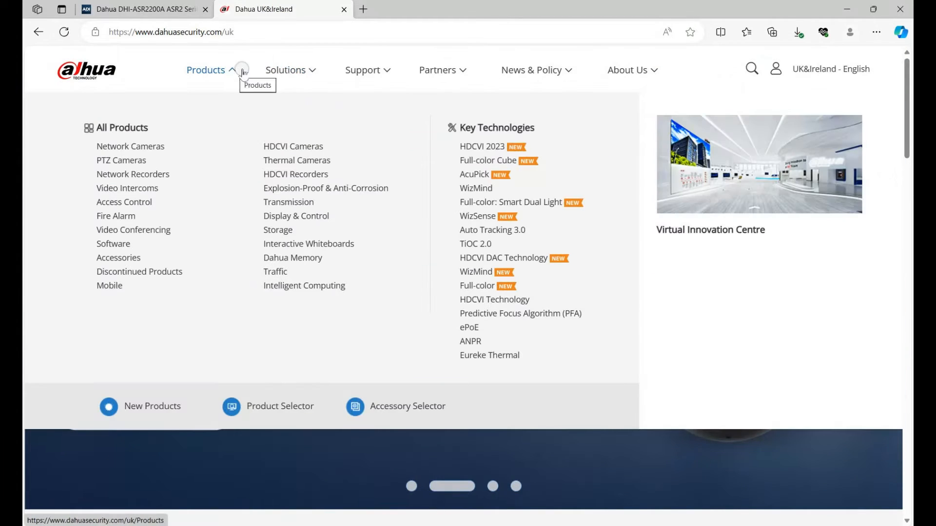
mouse_move(383, 72)
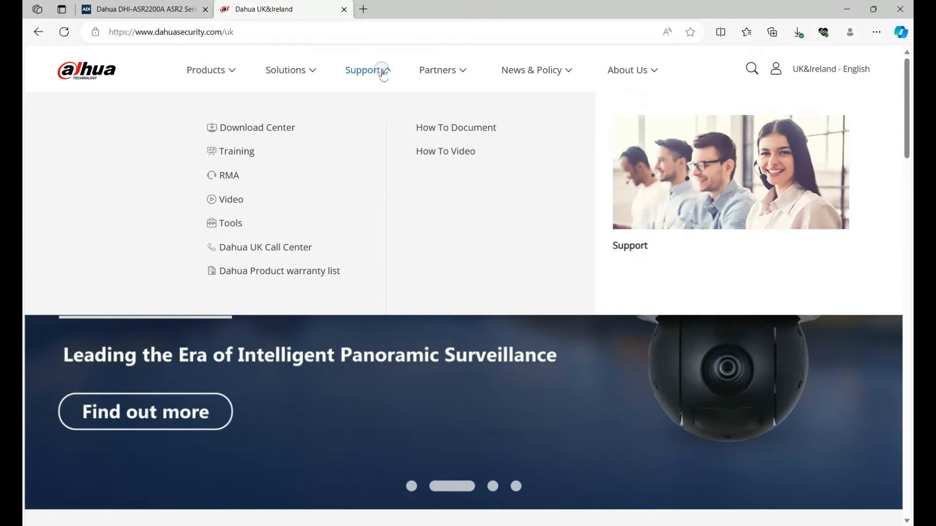
left_click(281, 127)
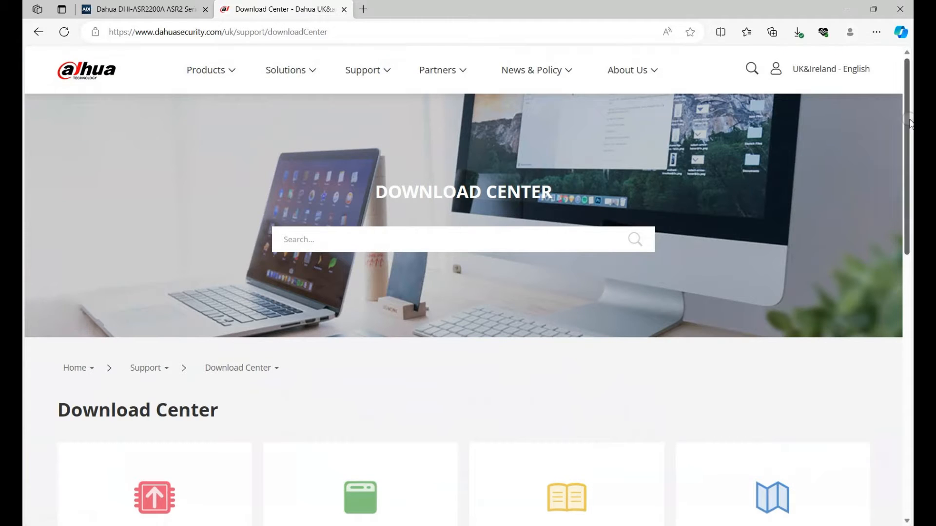
left_click_drag(906, 119, 906, 326)
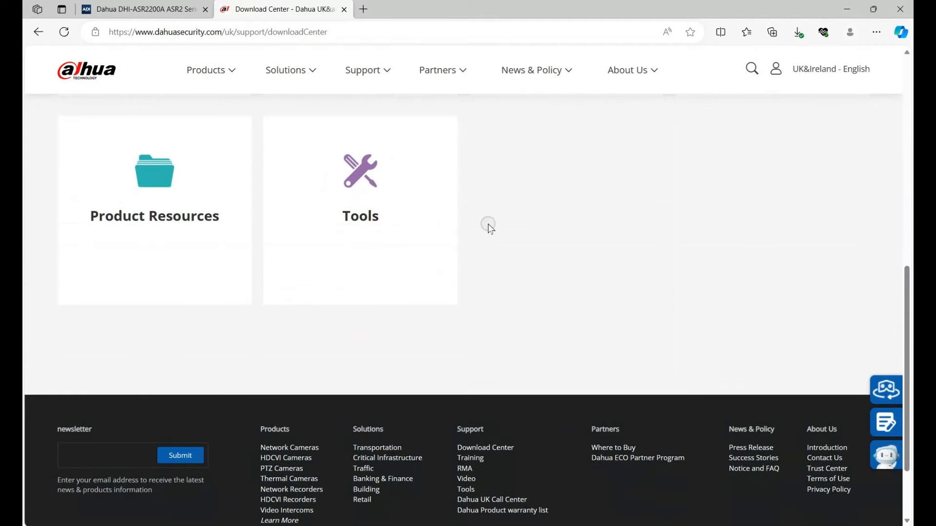
left_click(381, 196)
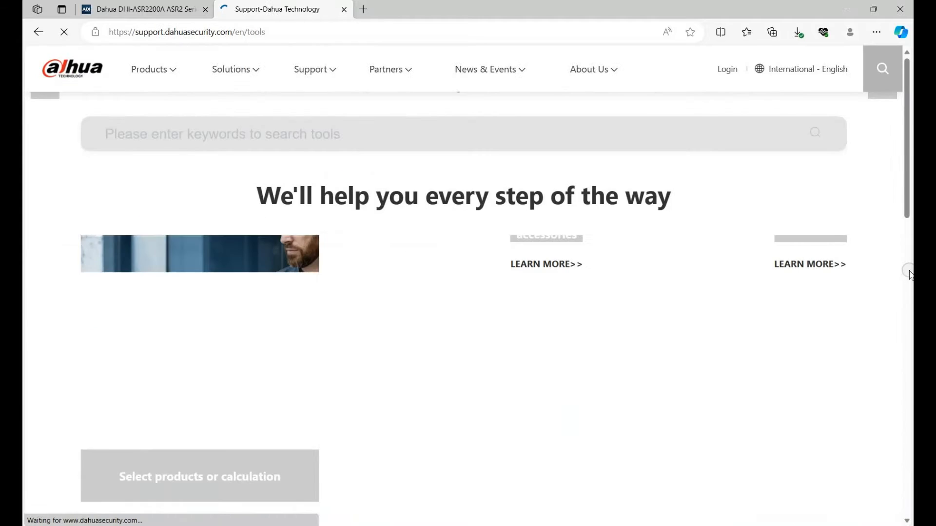
- Open the ConfigTool download page from the Popular Tools and look over its description and updates
scroll(463, 309, "down", 17)
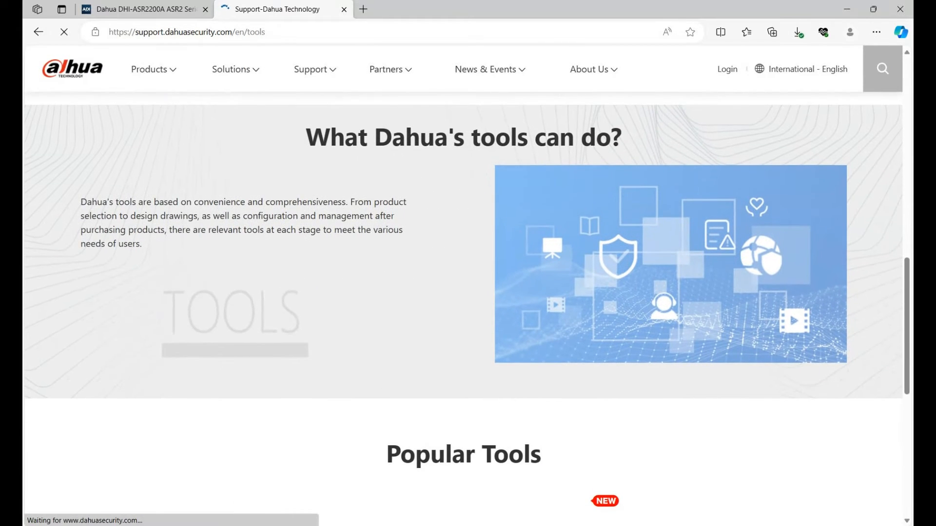
scroll(463, 292, "down", 2)
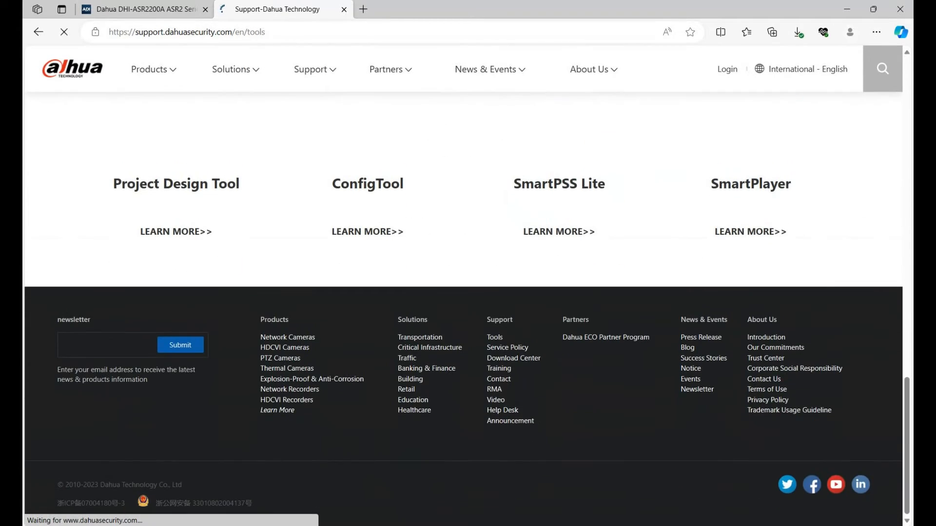
left_click(367, 231)
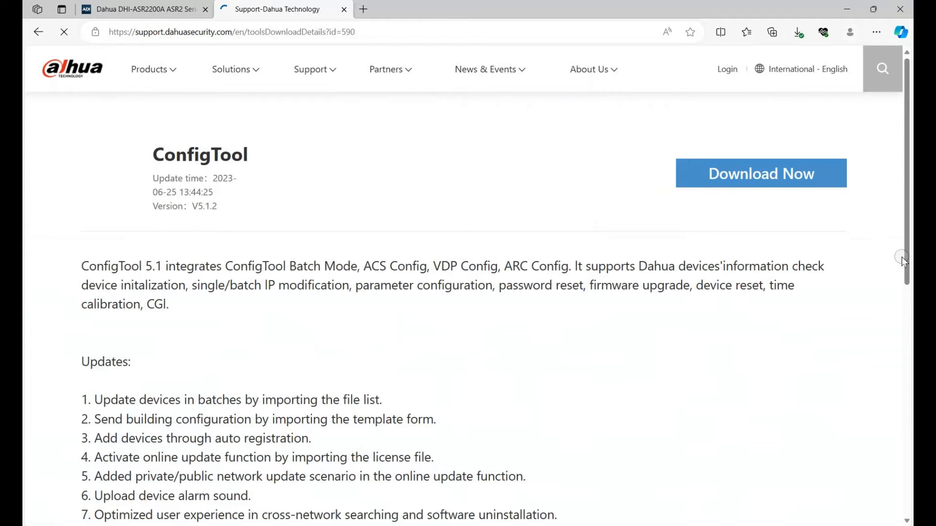
scroll(466, 388, "down", 1)
scroll(467, 389, "up", 1)
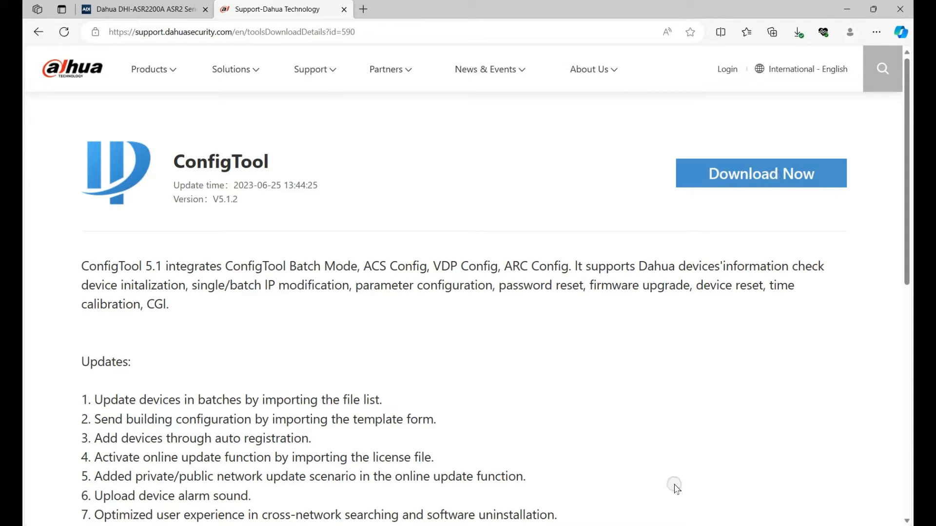
- Check the controller's IP address in ConfigTool, and open its web interface at 192.168.1.108 in the browser
mouse_move(621, 525)
left_click(621, 480)
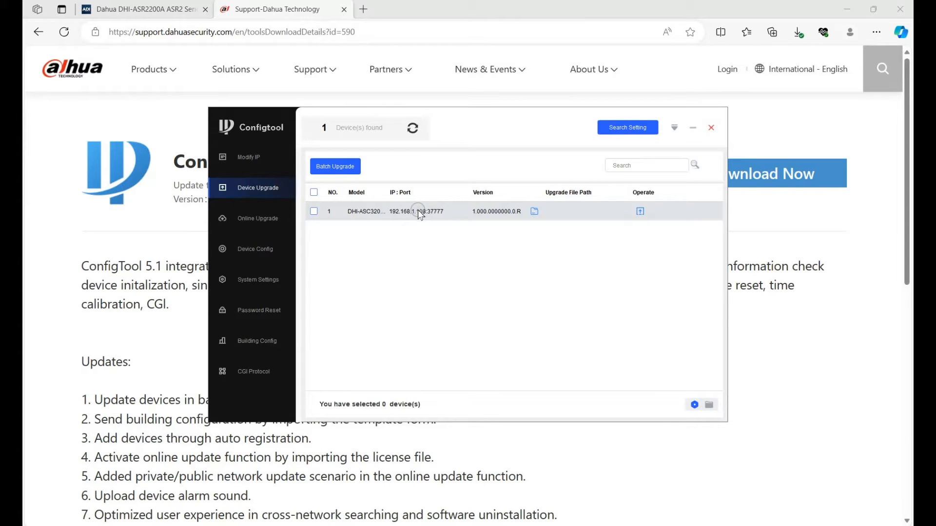
left_click(163, 11)
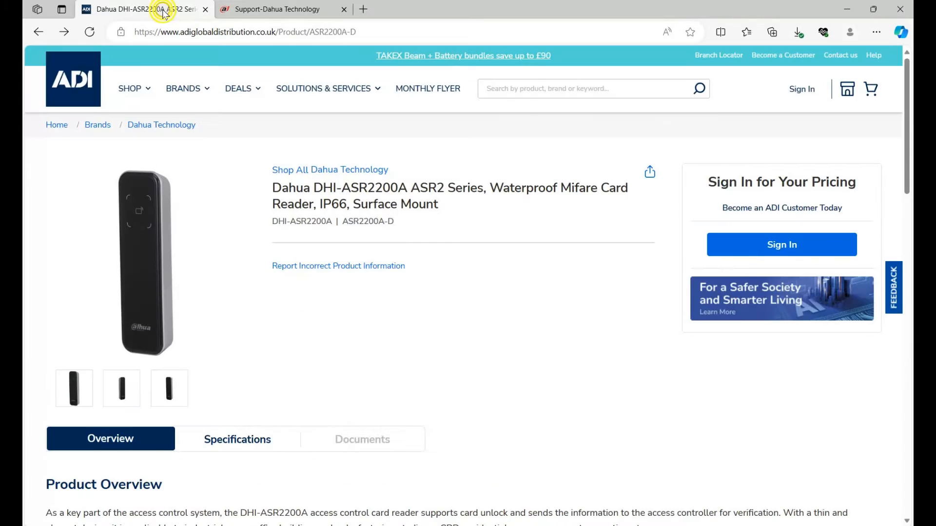
left_click(63, 32)
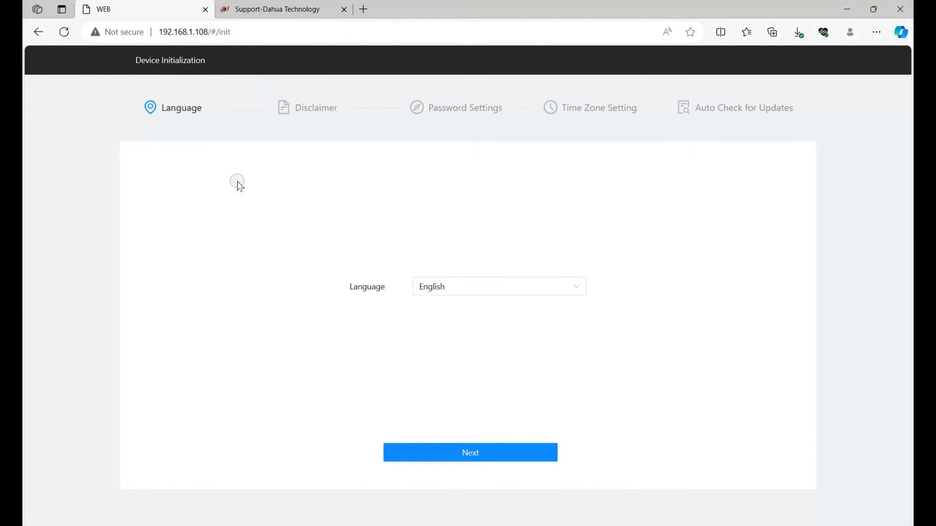
- Continue the device initialization in English and accept the Software License Agreement and Privacy Policy
left_click(492, 452)
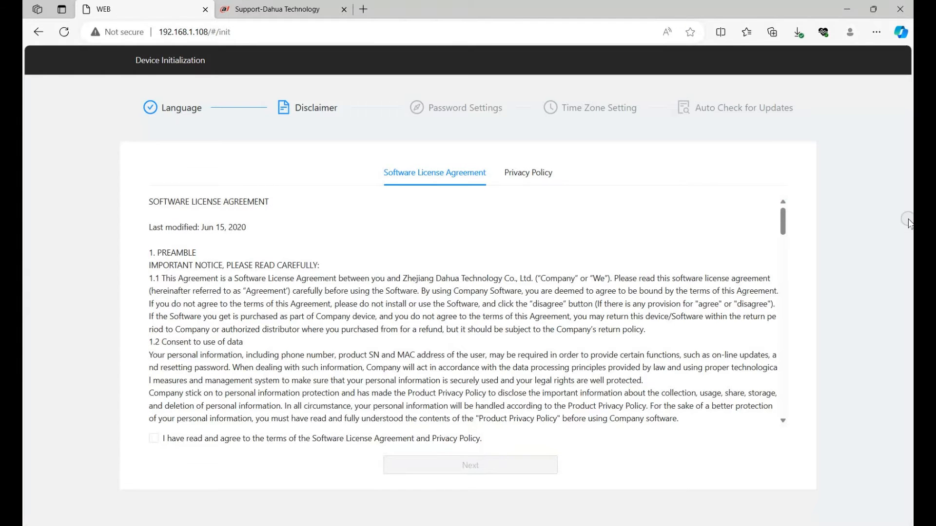
left_click_drag(785, 226, 820, 424)
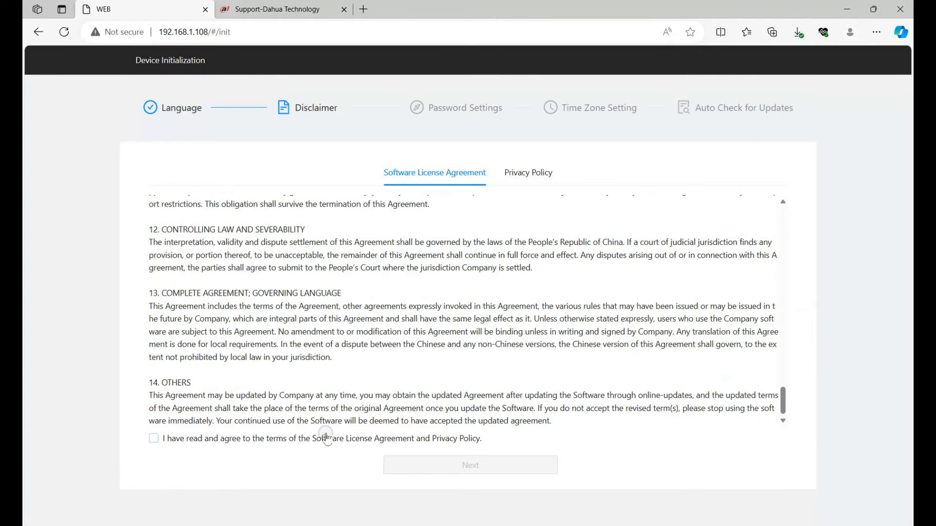
left_click(155, 440)
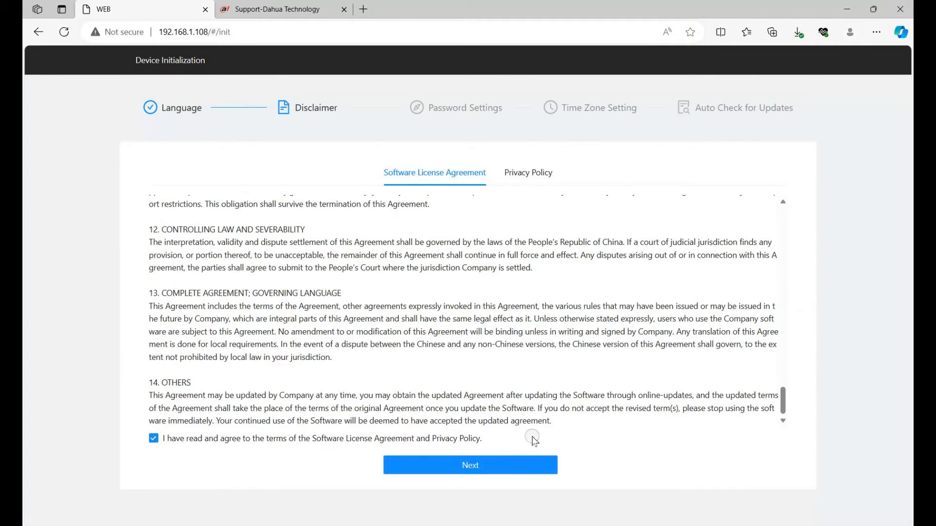
left_click(527, 464)
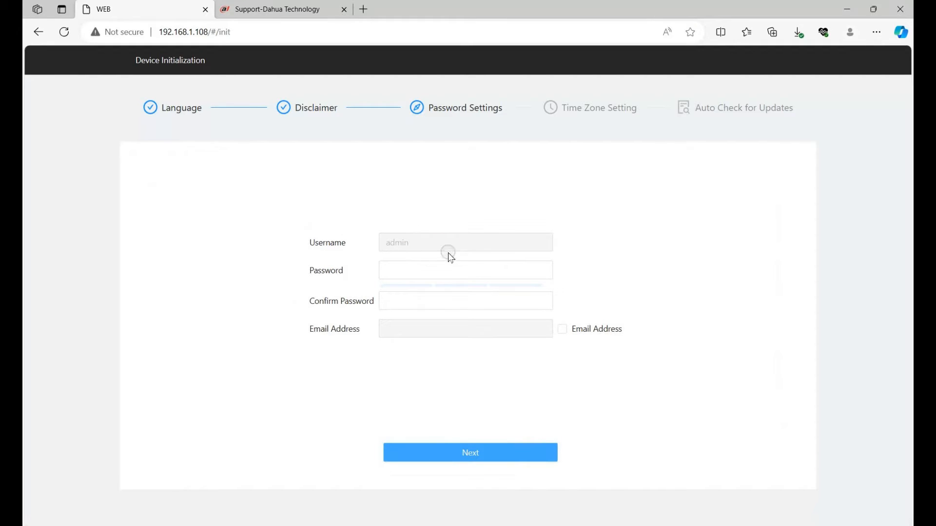
- Set and confirm a password for the admin account, leaving the email address disabled
left_click(450, 273)
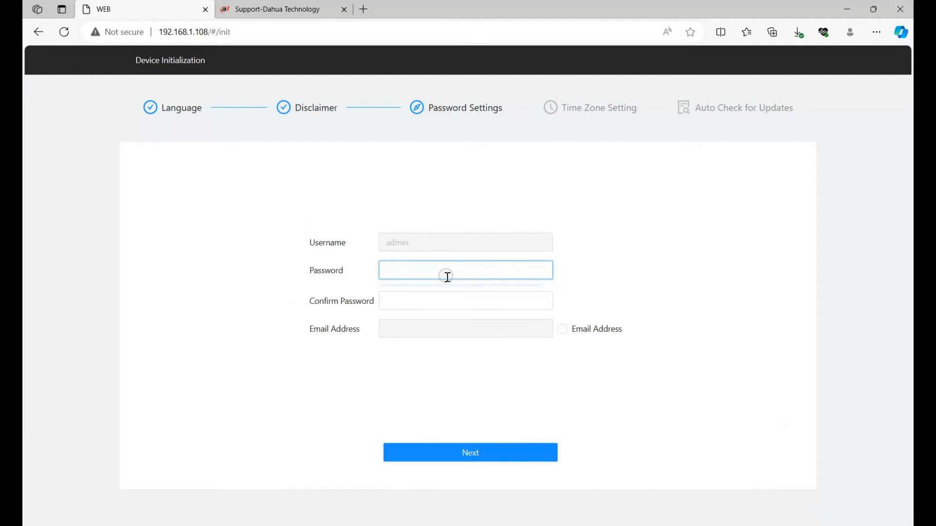
type("ad")
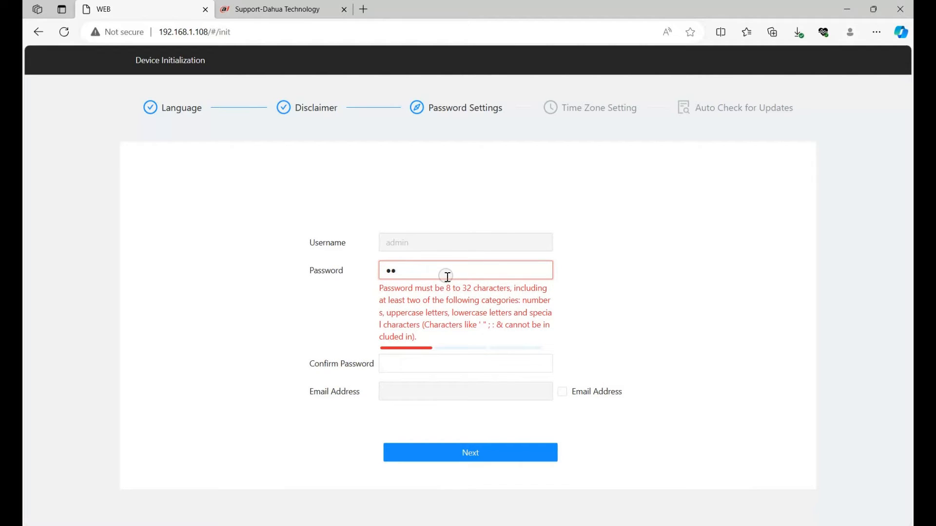
type("min123")
left_click(441, 300)
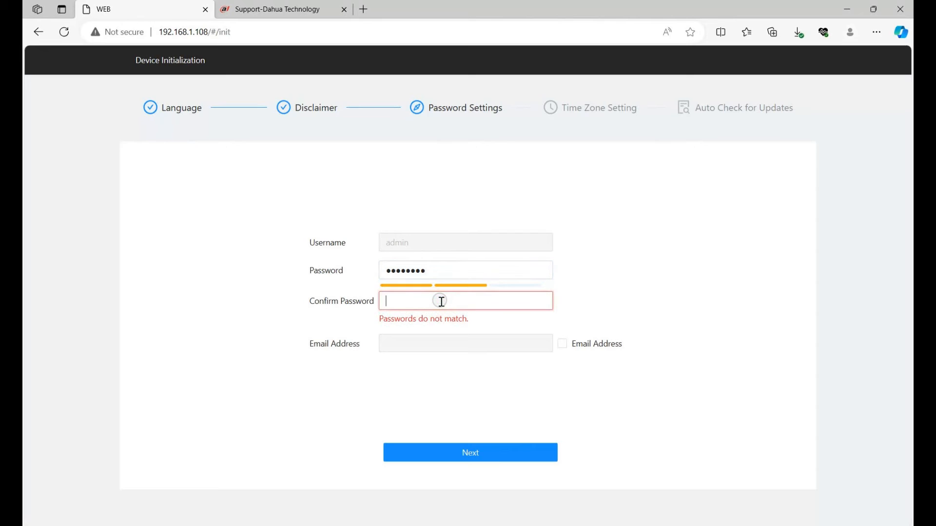
type("admin123")
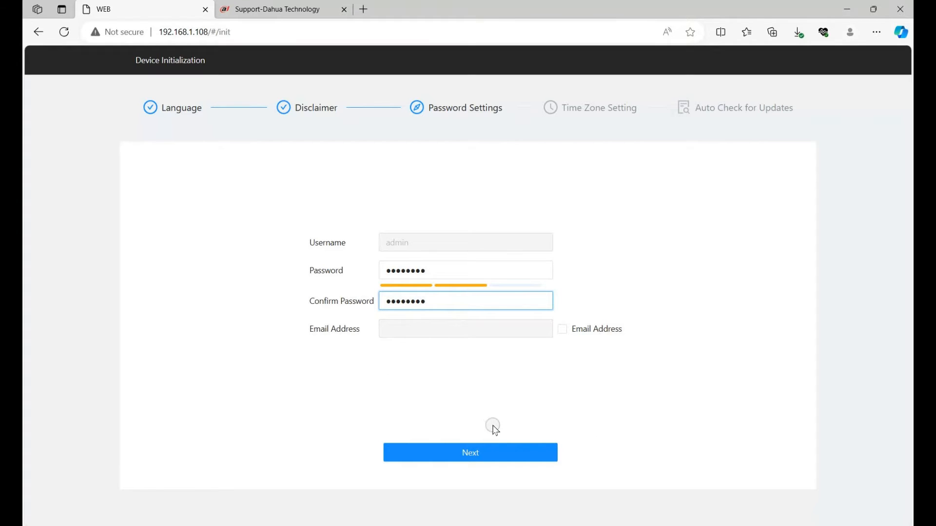
left_click(493, 453)
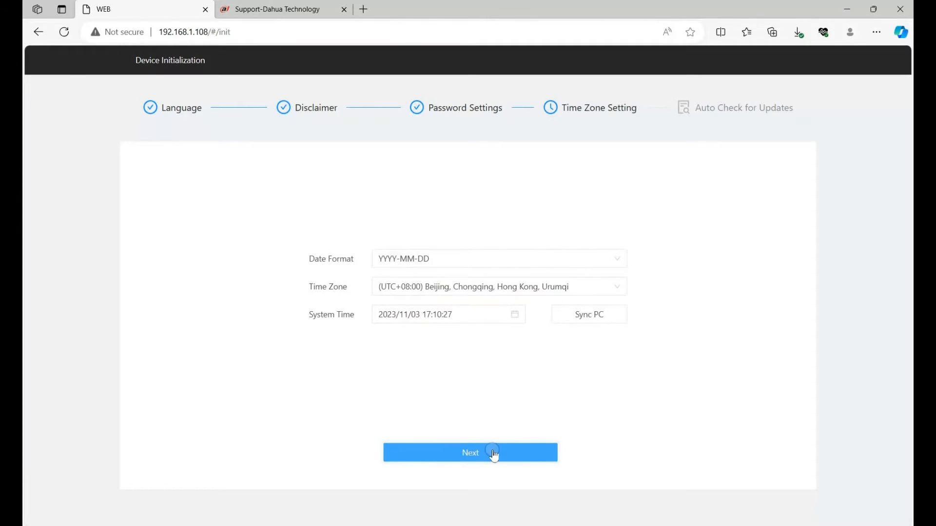
- Set the date format to MM-DD-YYYY and the time zone to (UTC+00:00) Dublin, Edinburgh, Lisbon, London, and sync the system time with the PC
left_click(617, 260)
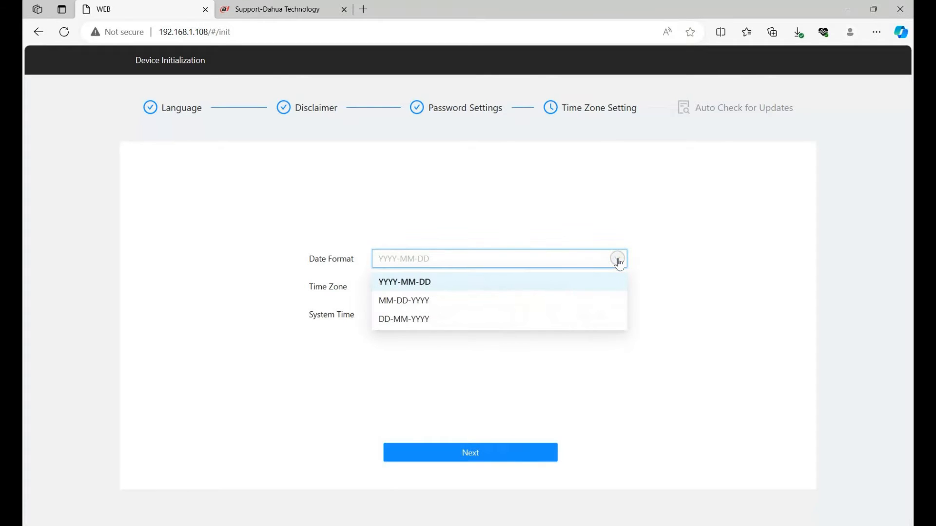
left_click(537, 302)
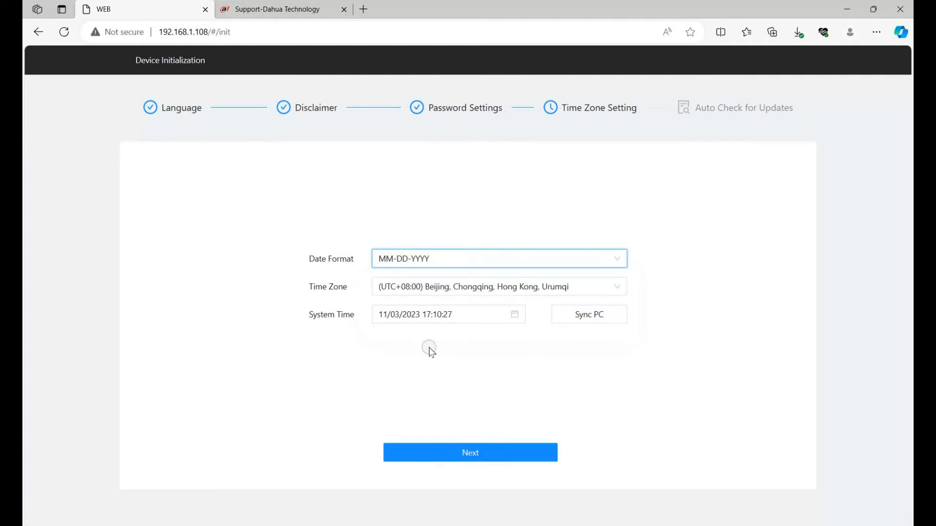
left_click(558, 287)
left_click(509, 342)
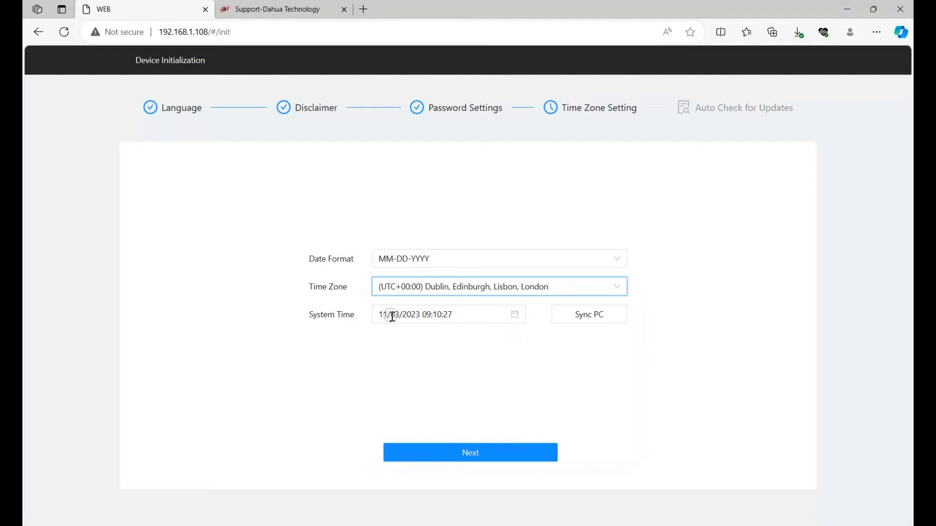
left_click(591, 315)
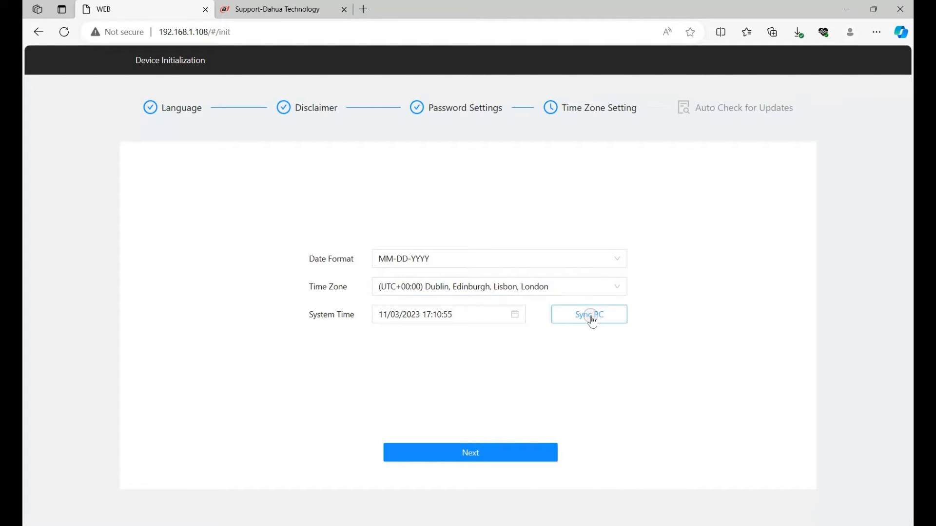
left_click(470, 454)
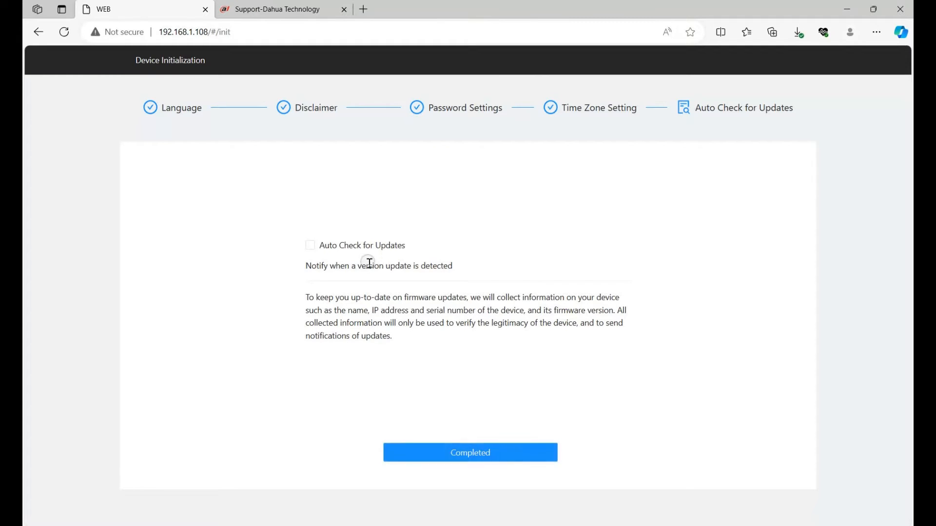
- Complete the initialization with Auto Check for Updates left off, and log in as admin with the account password
left_click(490, 458)
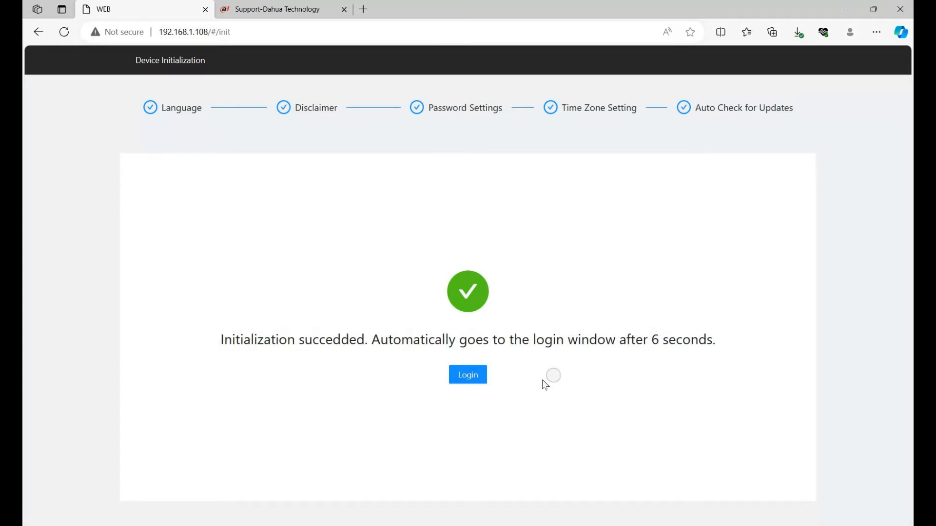
left_click(463, 384)
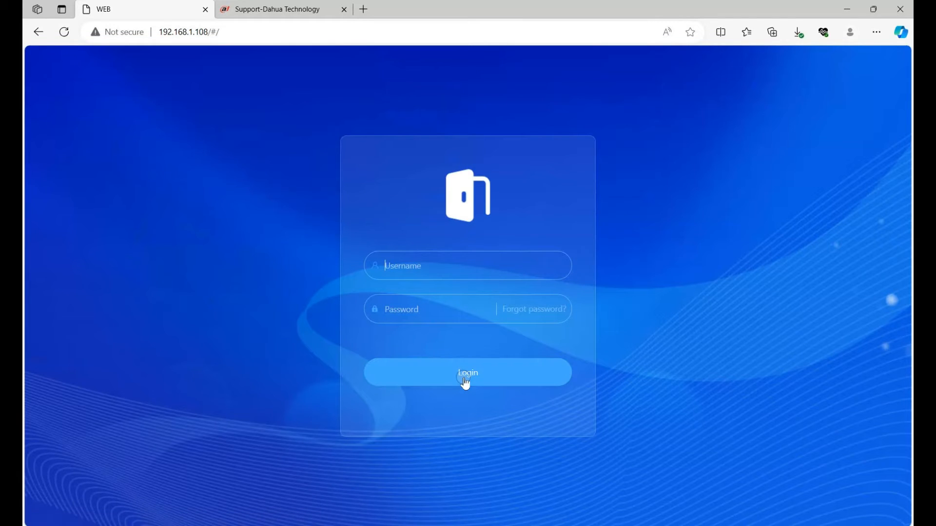
left_click(437, 263)
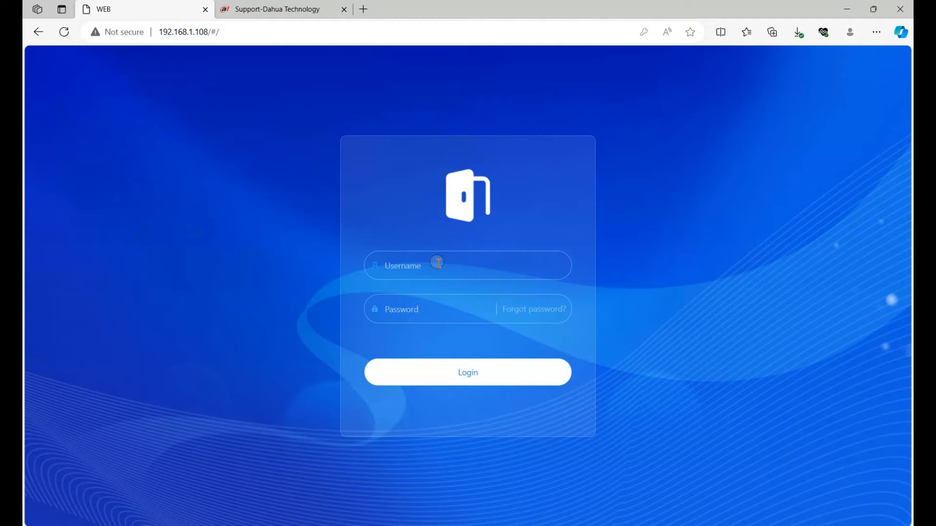
left_click(409, 307)
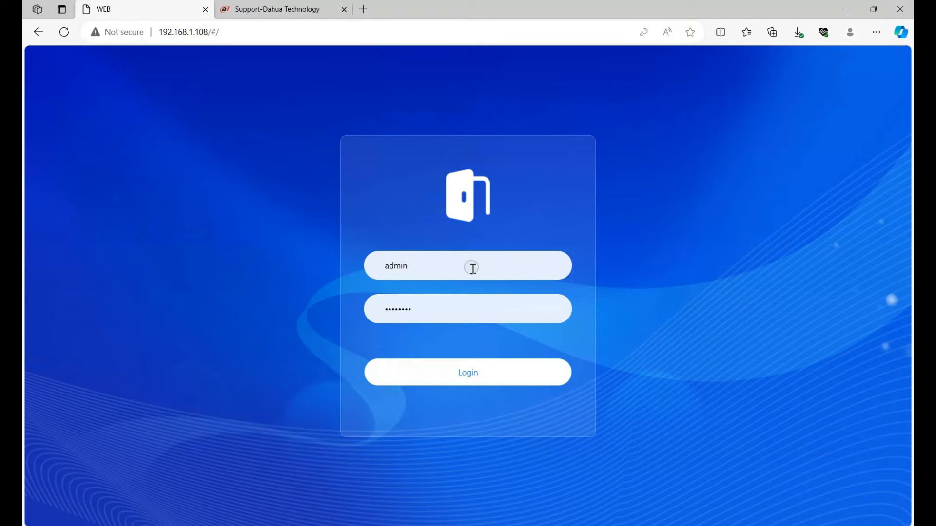
left_click(453, 223)
left_click(429, 266)
left_click(435, 318)
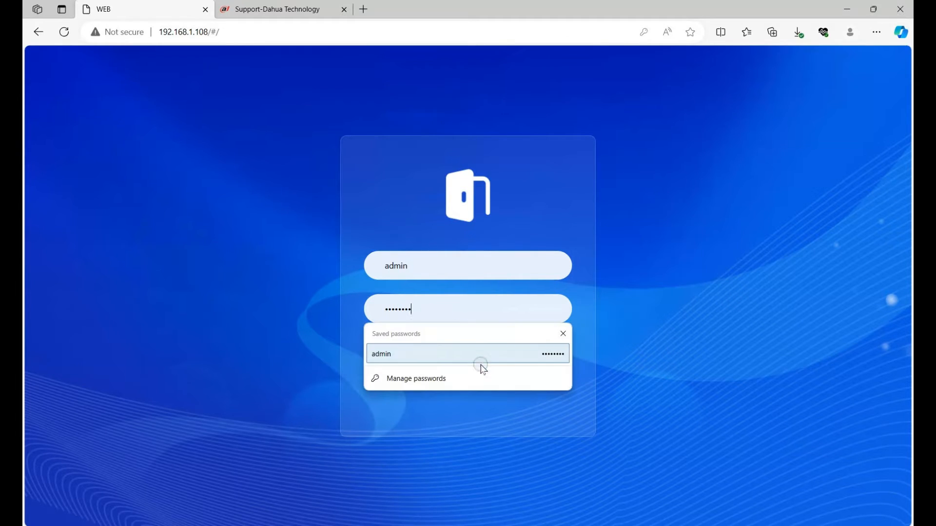
left_click_drag(306, 390, 363, 370)
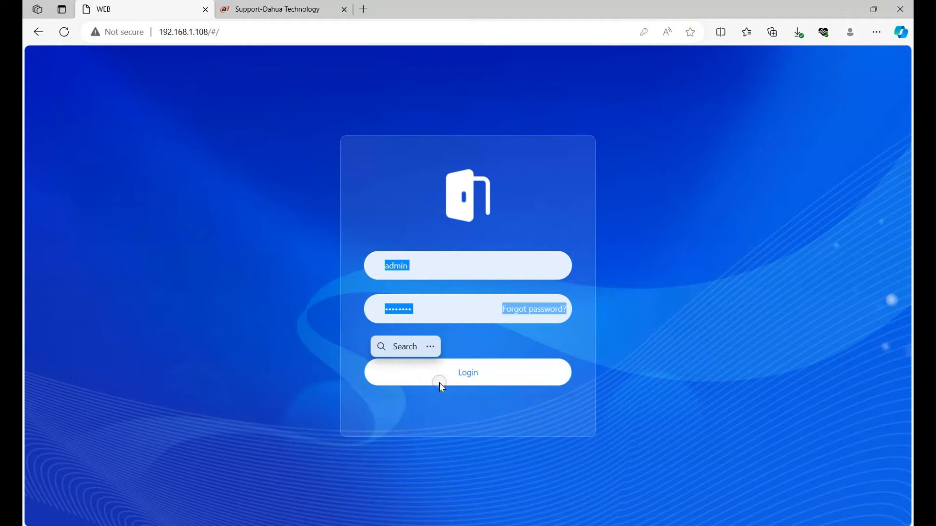
left_click(470, 374)
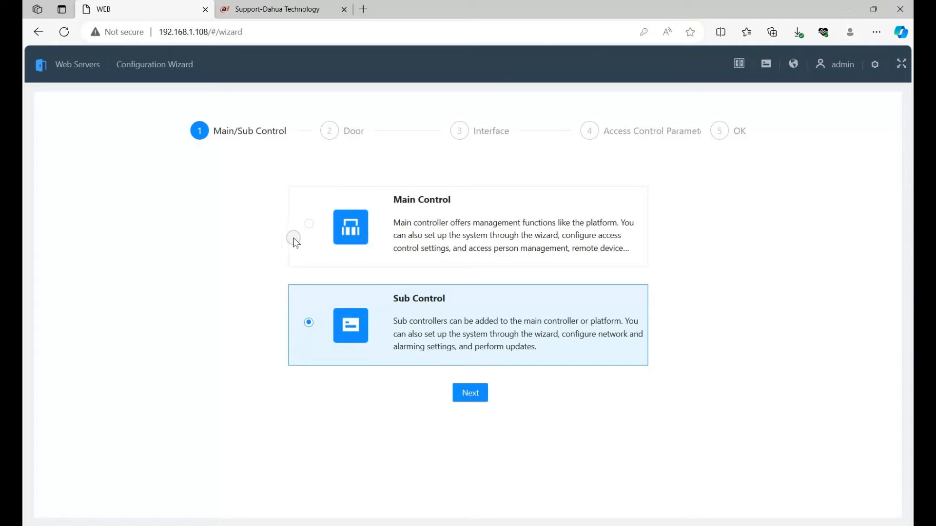
- Set the device as Main Control and the door quantity to Single Door in the configuration wizard
left_click(310, 223)
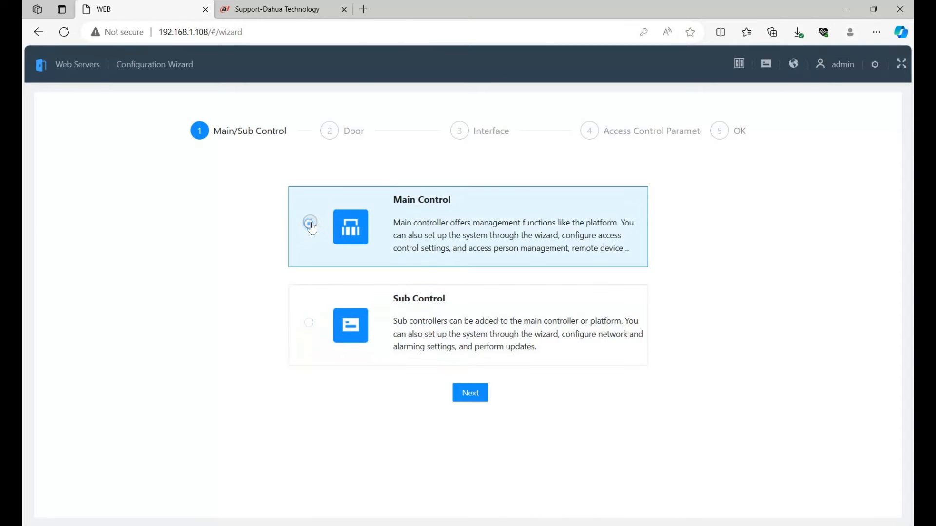
left_click(477, 398)
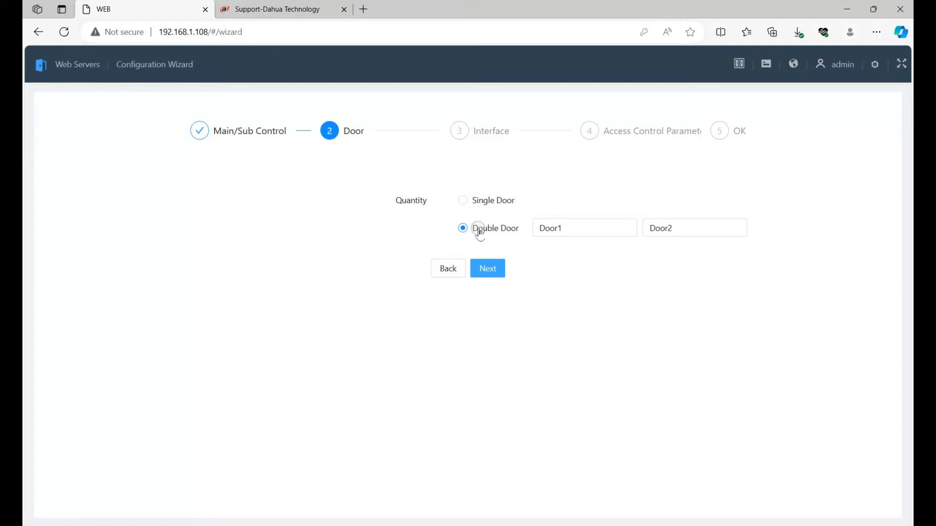
left_click(478, 200)
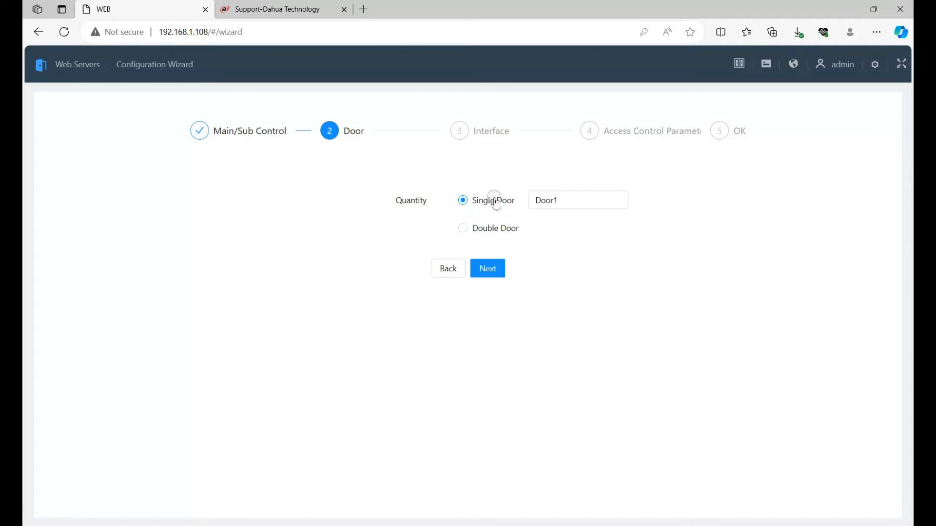
left_click(497, 269)
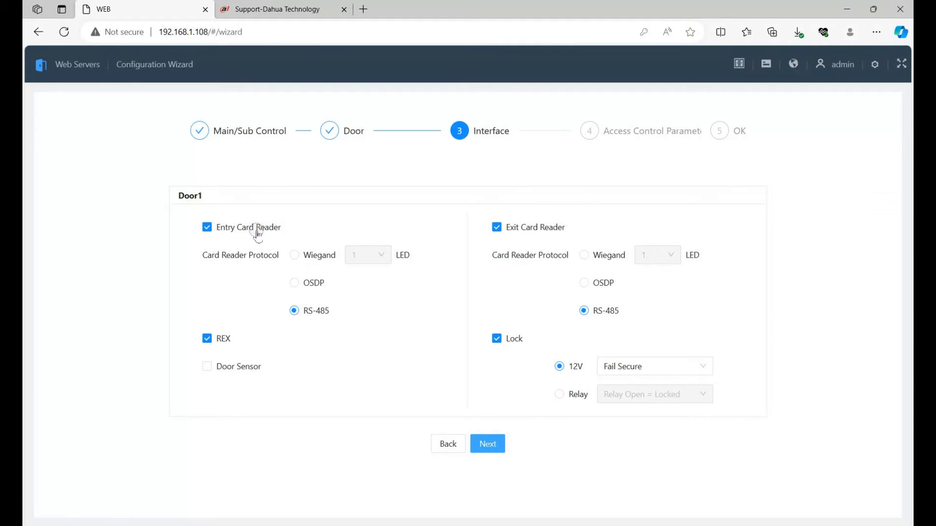
- Set Door1's entry card reader to Wiegand, disable the exit card reader, and switch the lock to Relay with Relay Open = Locked
left_click(295, 256)
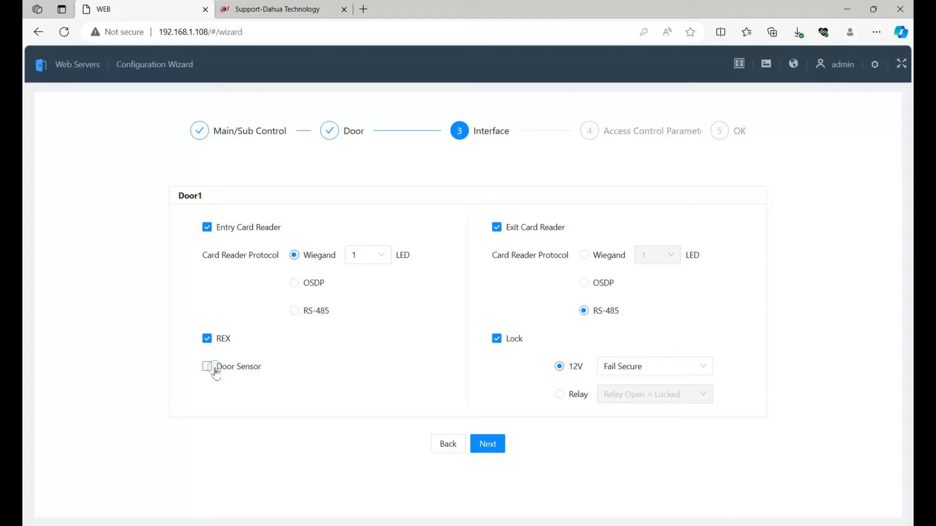
left_click(496, 233)
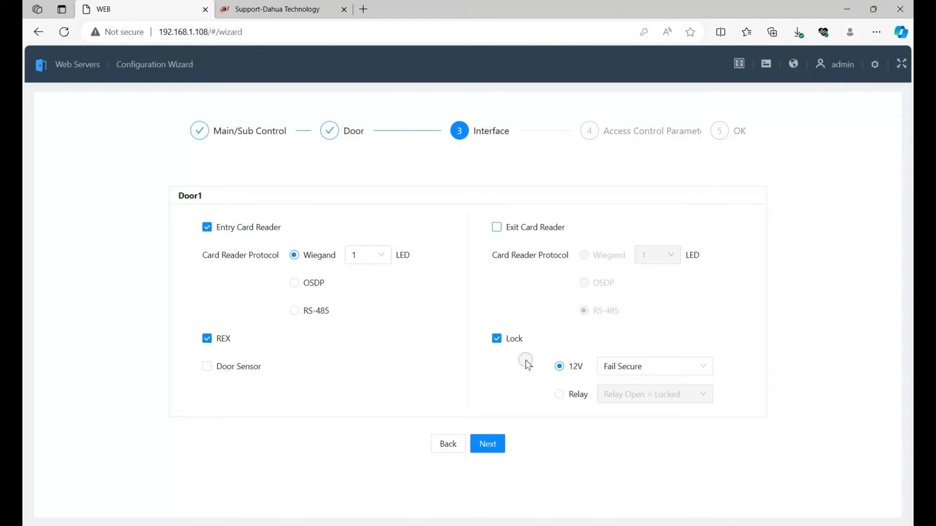
left_click(668, 367)
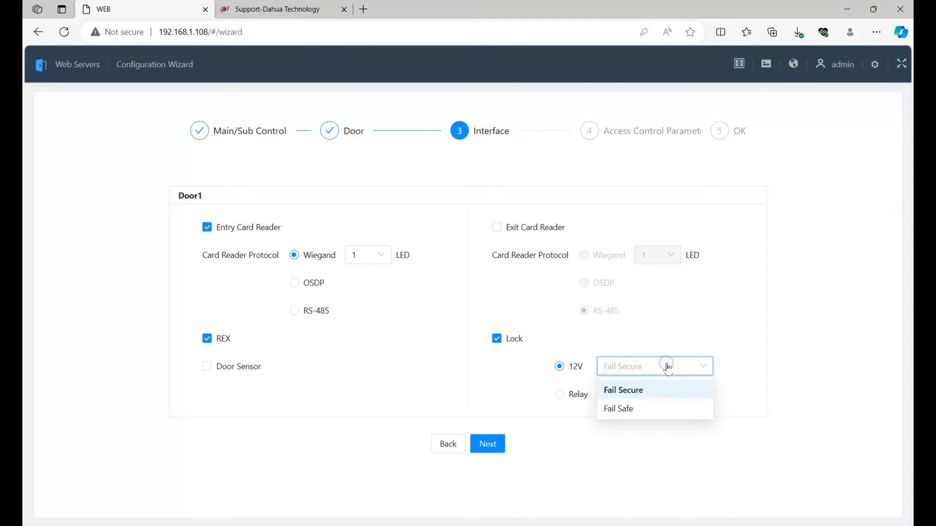
left_click(666, 365)
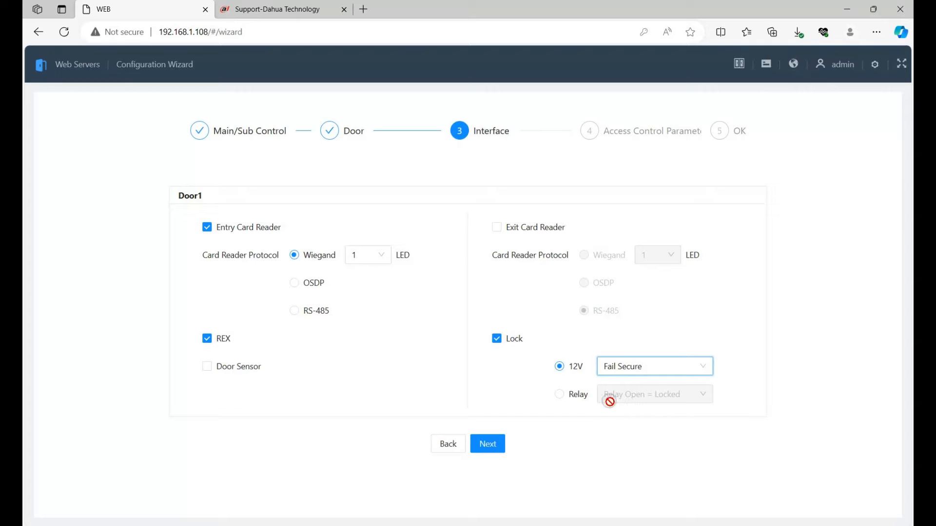
left_click(561, 395)
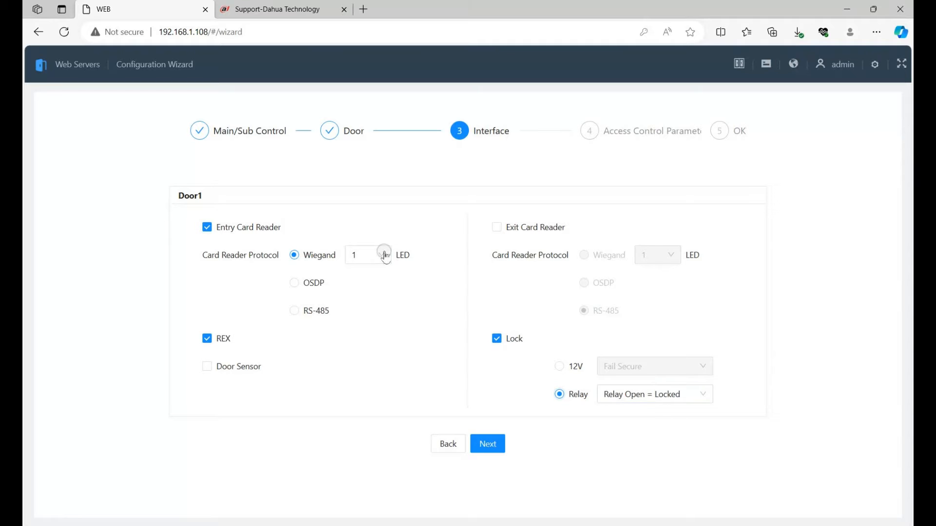
left_click(496, 444)
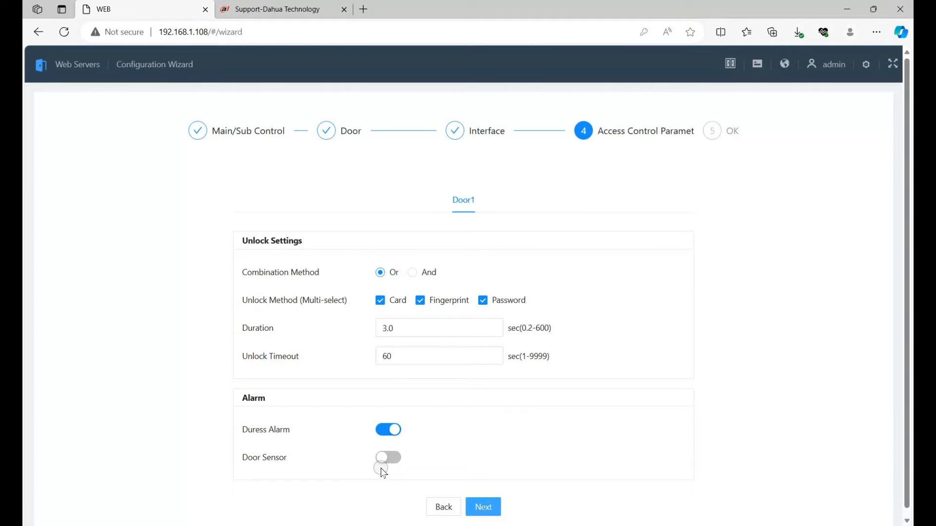
- Accept Door1's default unlock and alarm parameters and apply the wizard configuration with a device restart
left_click(487, 506)
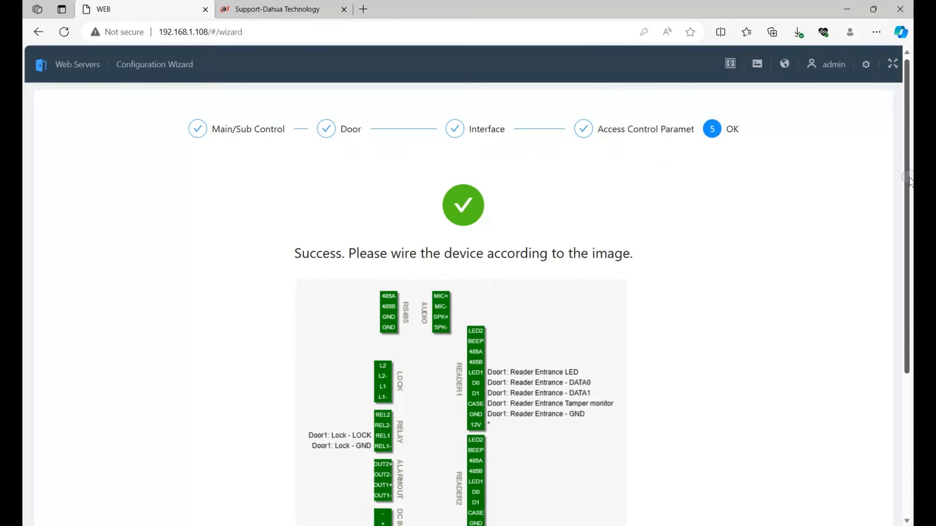
left_click_drag(906, 167, 909, 270)
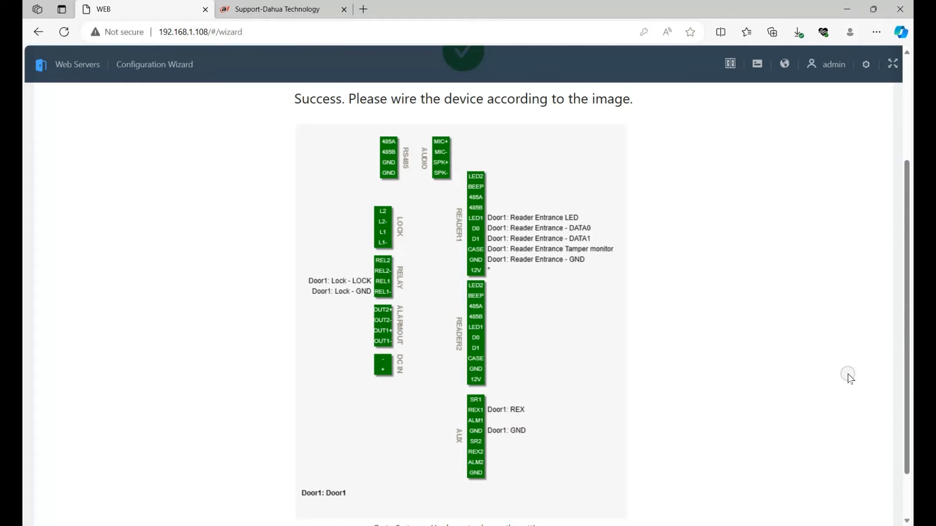
scroll(848, 375, "down", 2)
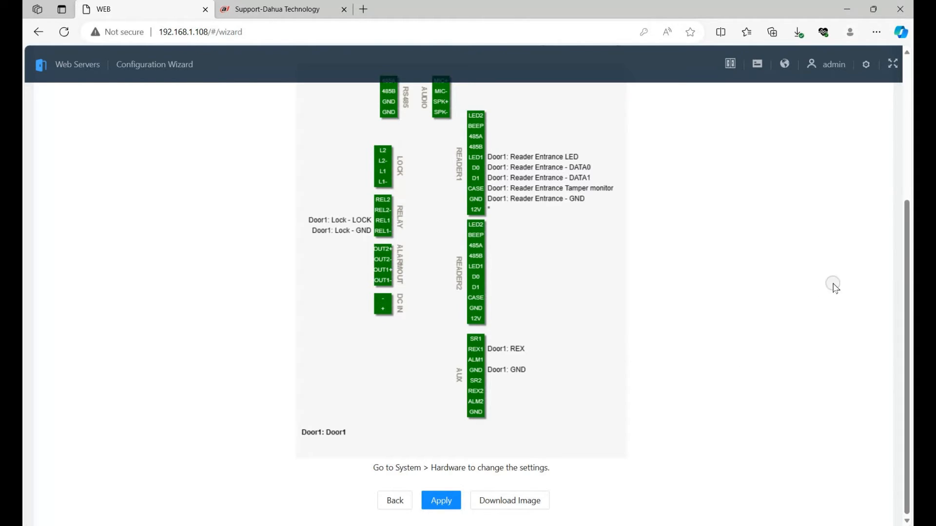
left_click(448, 501)
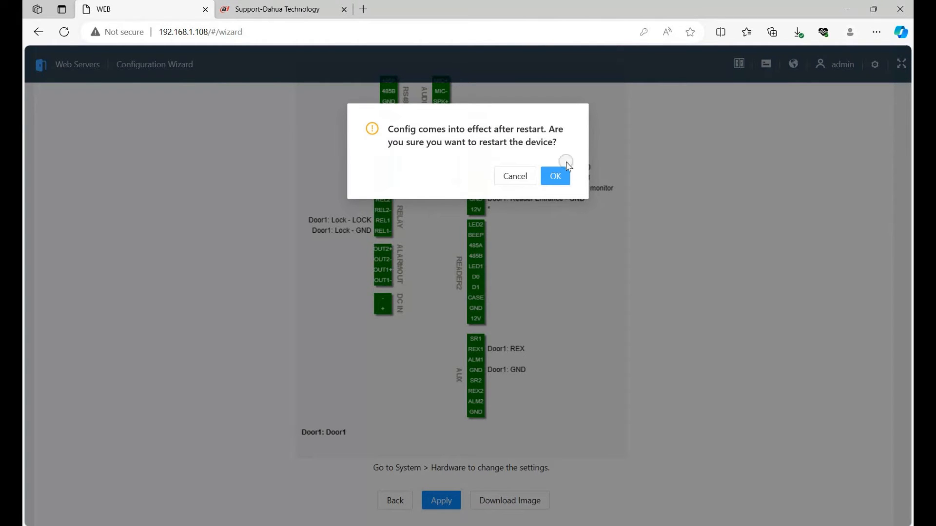
left_click(568, 176)
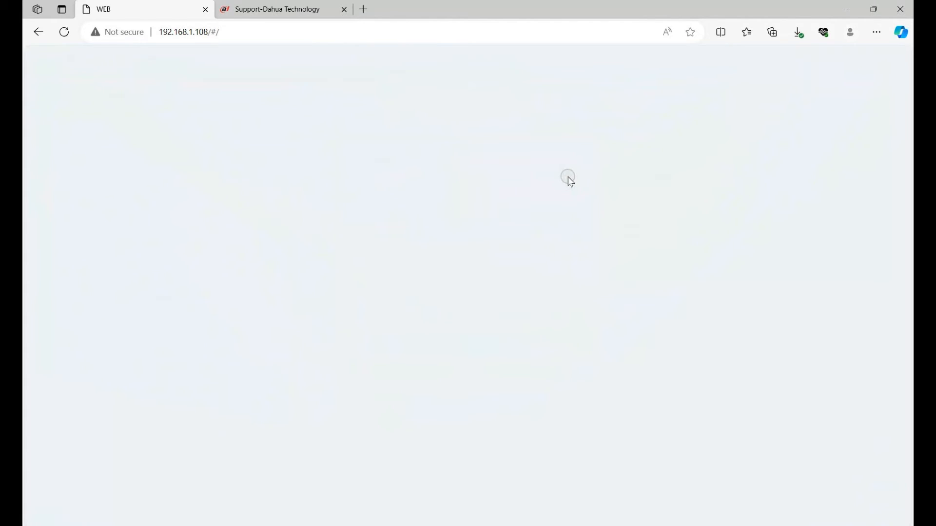
- Reload the device page and log in as admin with the account password
left_click(65, 33)
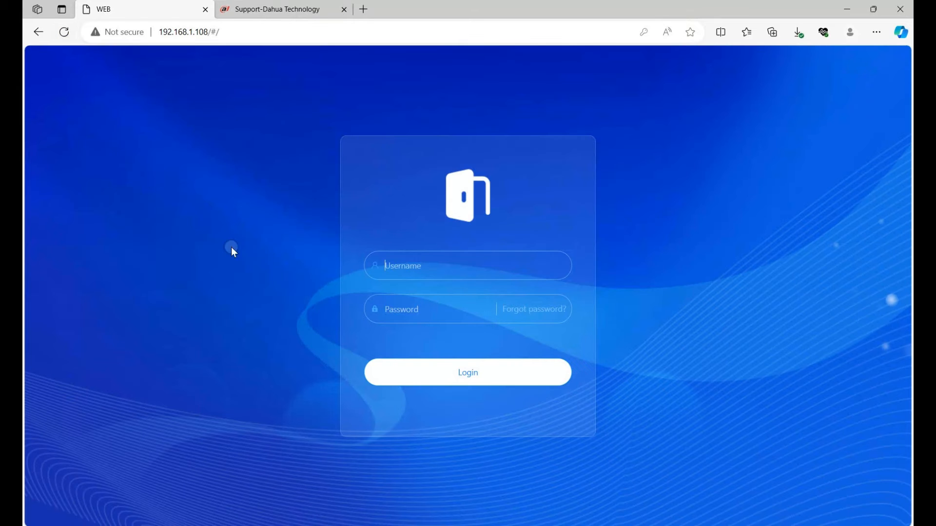
left_click(421, 266)
left_click(412, 311)
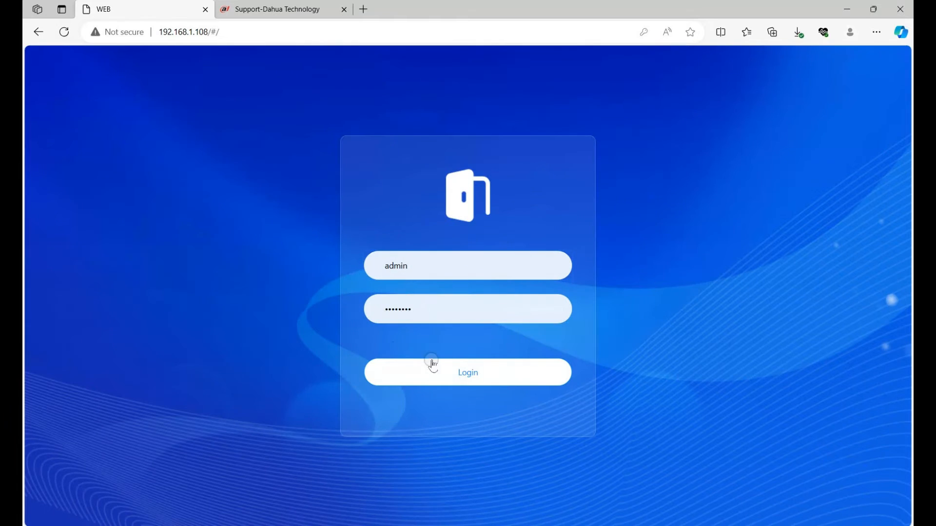
left_click(463, 379)
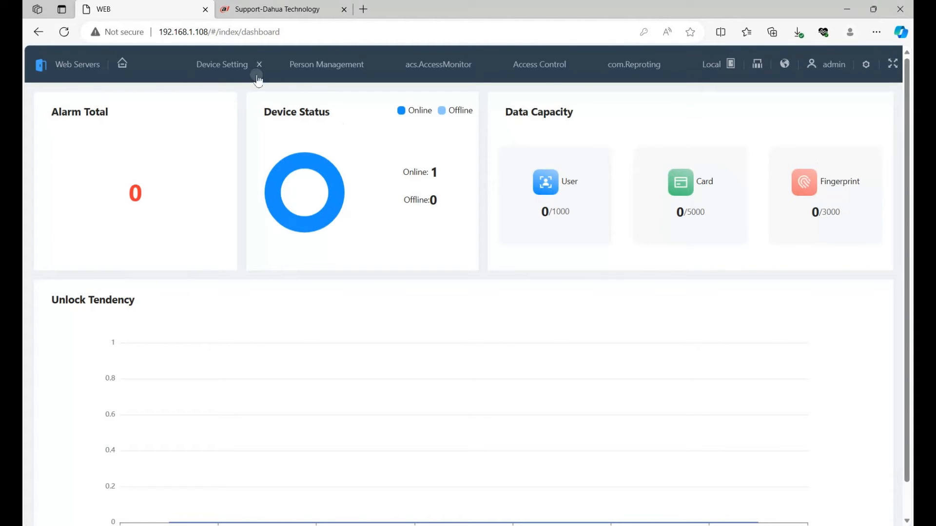
- View the form for adding a person in Person Management and close it without adding anyone
left_click(329, 71)
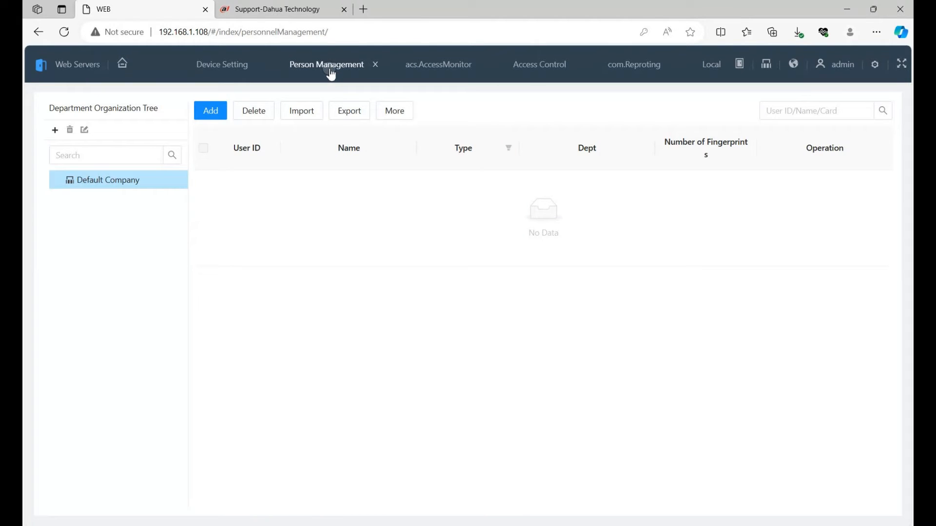
left_click(211, 110)
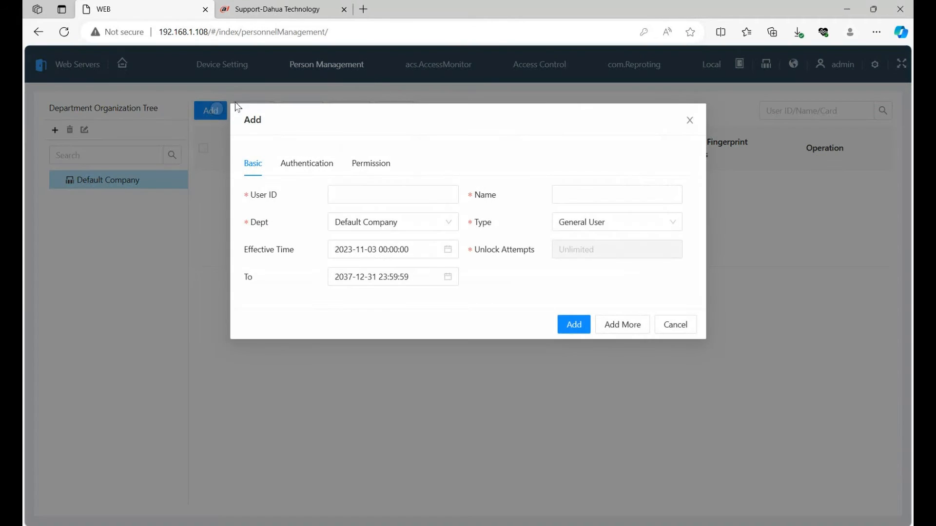
left_click(684, 324)
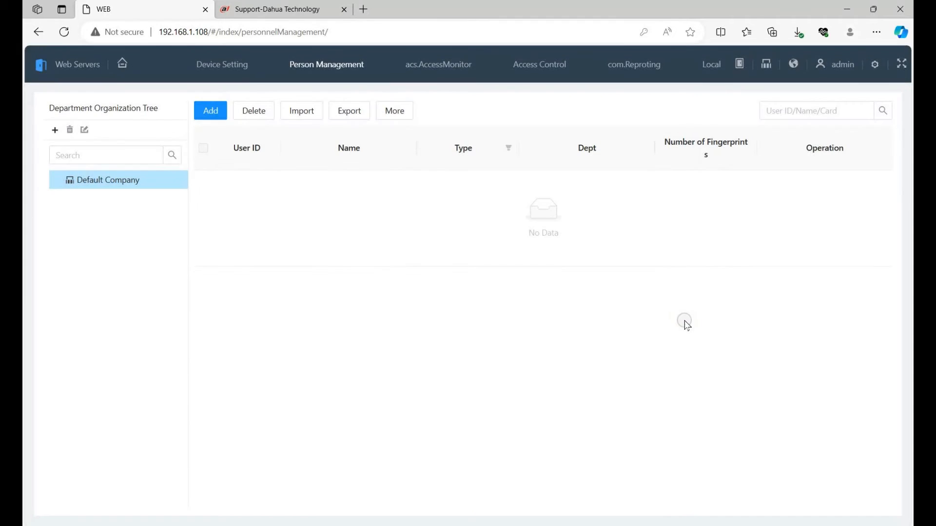
- Open Door1 remotely from the access monitor
left_click(460, 68)
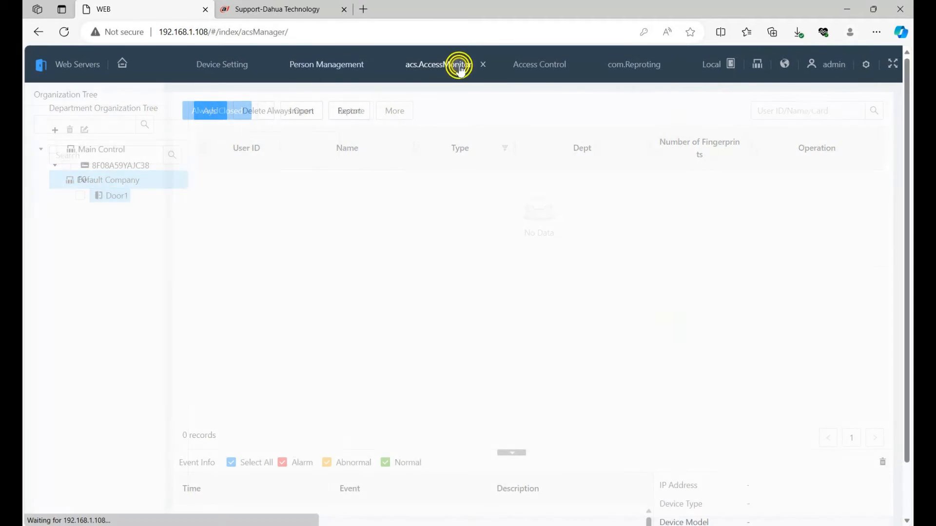
left_click(313, 344)
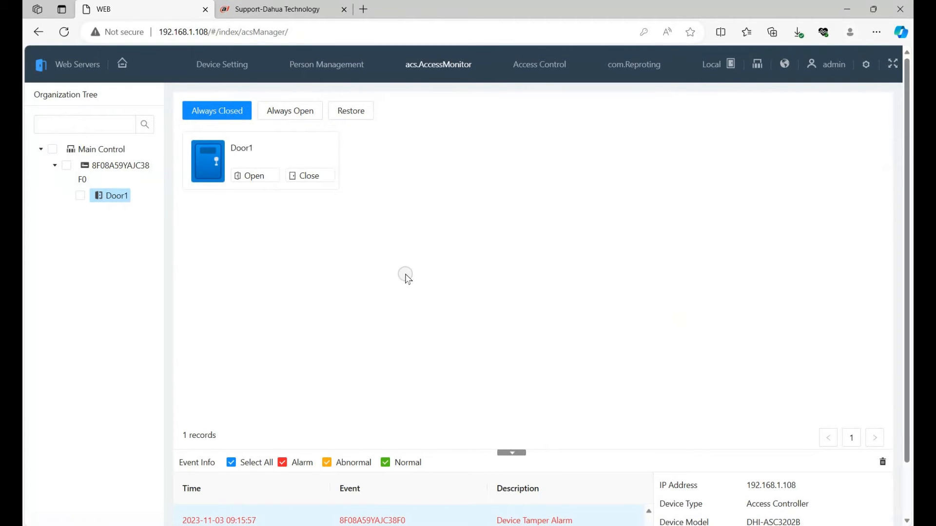
left_click(311, 268)
left_click(249, 177)
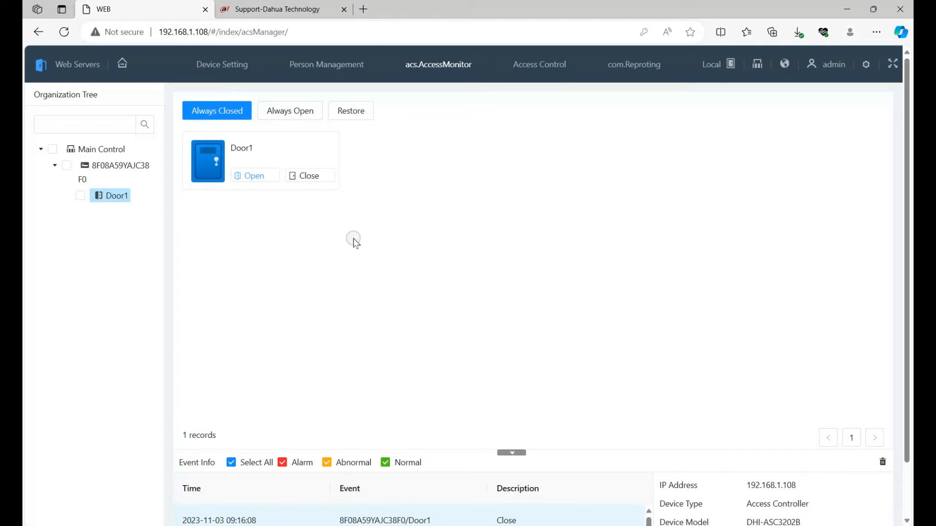
- View the access control time templates and search the alarm logs of all devices from 2023-11-02 to 2023-11-04
left_click(547, 76)
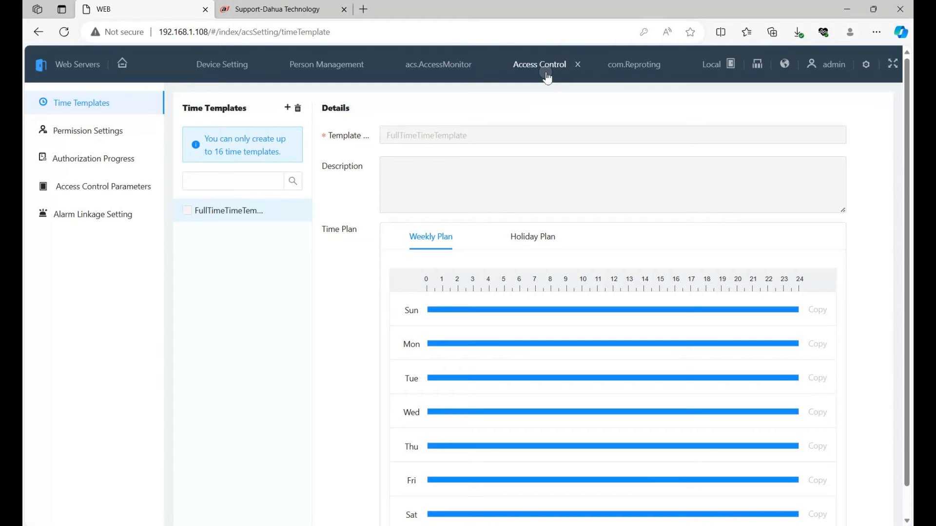
left_click(630, 69)
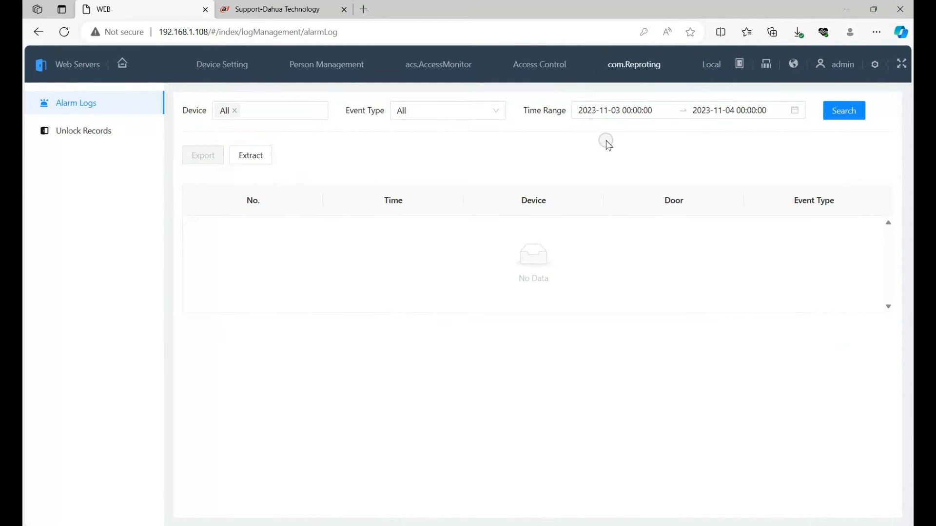
left_click(687, 113)
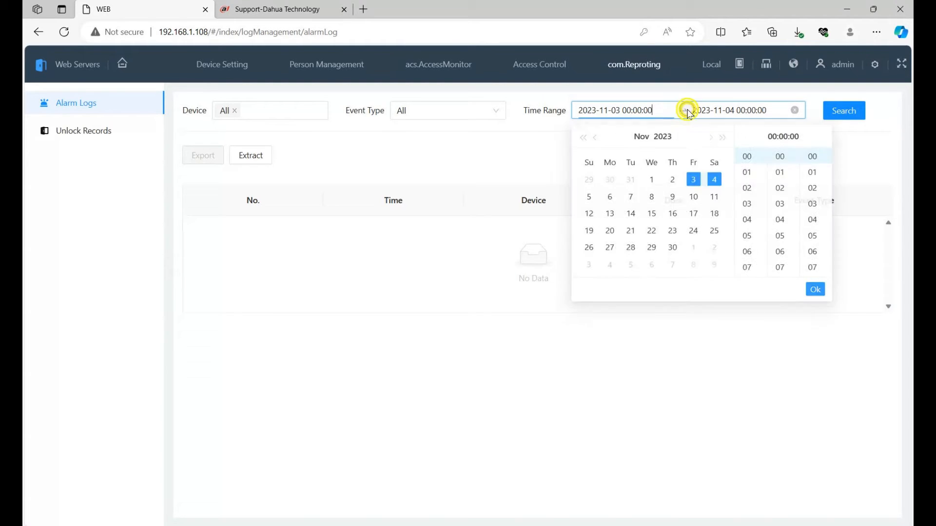
left_click(676, 182)
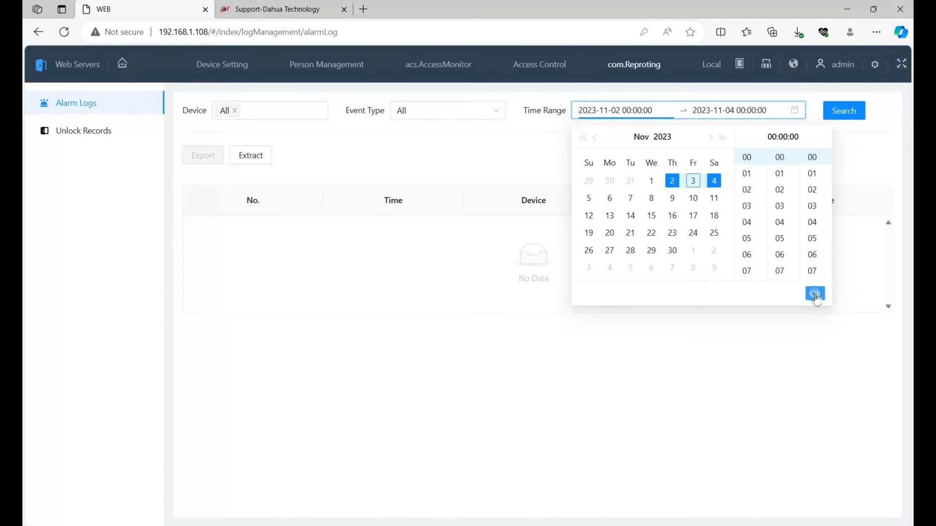
left_click(815, 295)
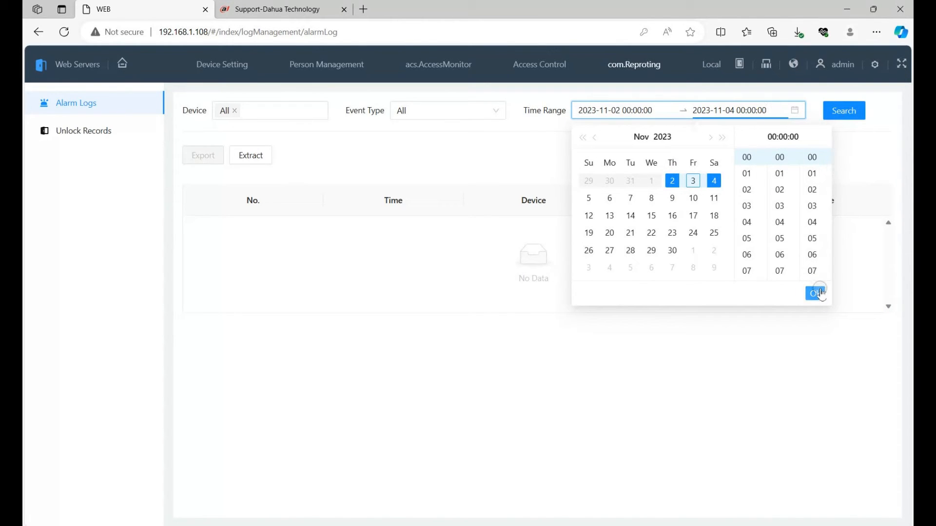
left_click(820, 294)
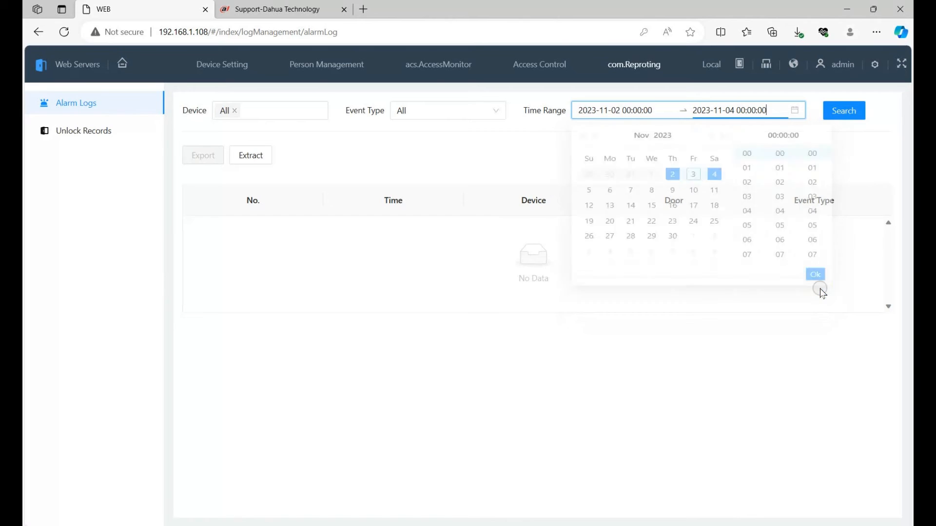
left_click(845, 112)
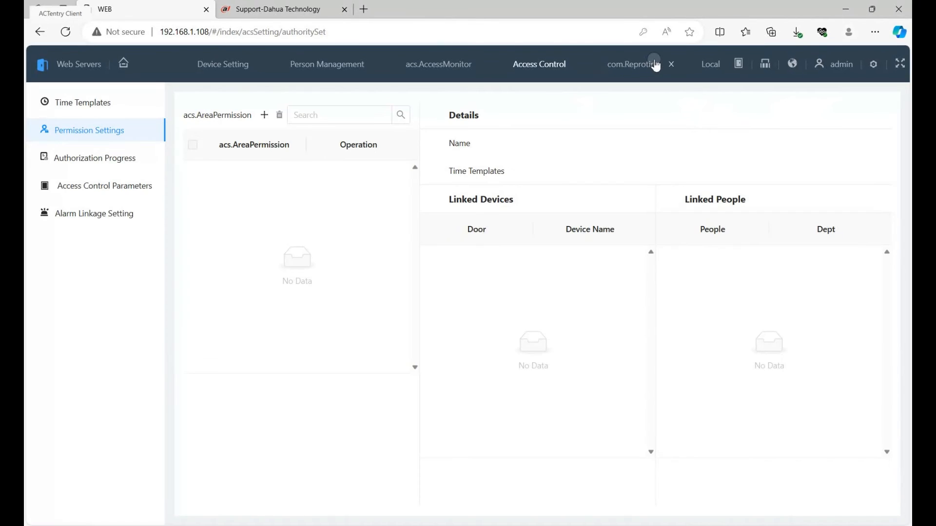
left_click(652, 61)
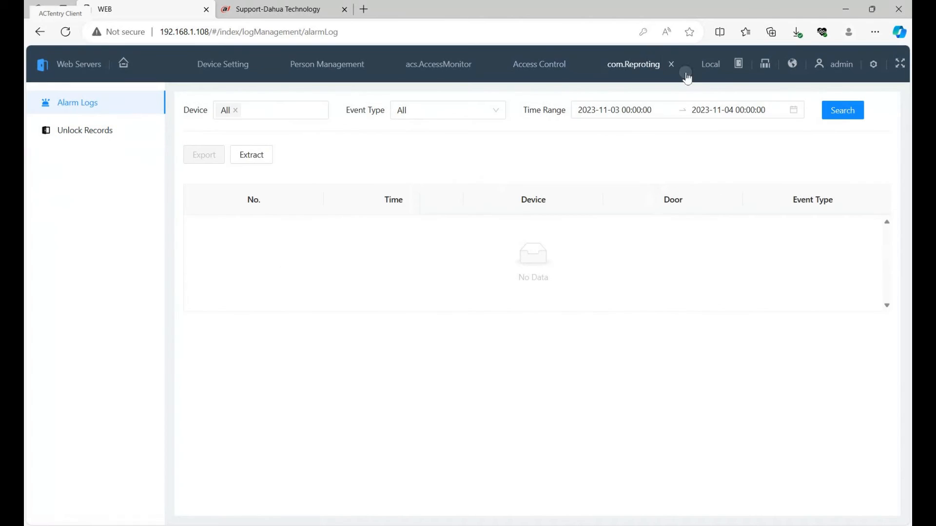
left_click(848, 114)
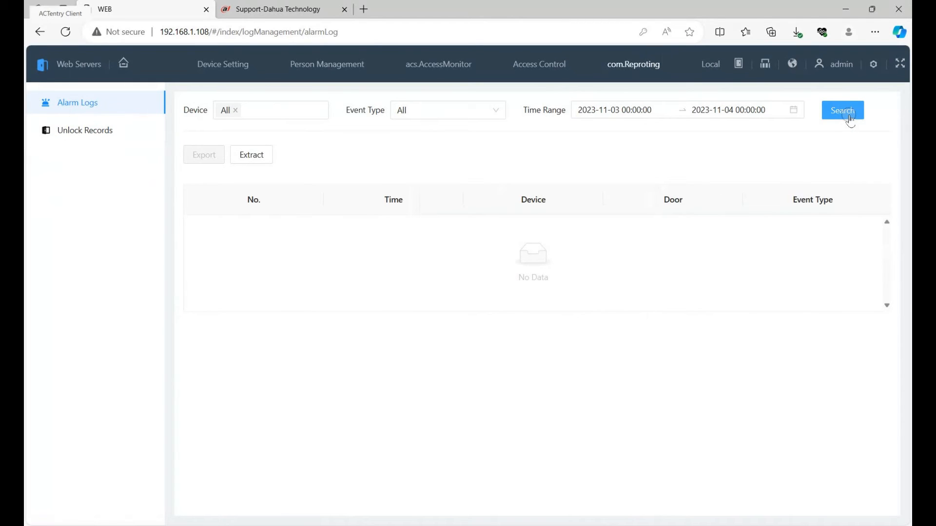
- Start a new area permission in the access control settings, named "Door", using the FullTimeTimeTemplate time template
left_click(548, 69)
left_click(86, 138)
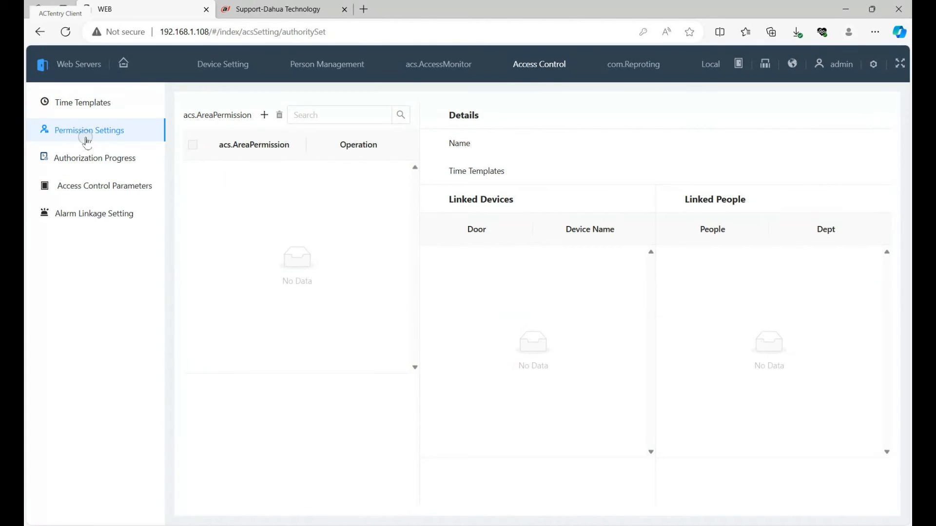
left_click(101, 130)
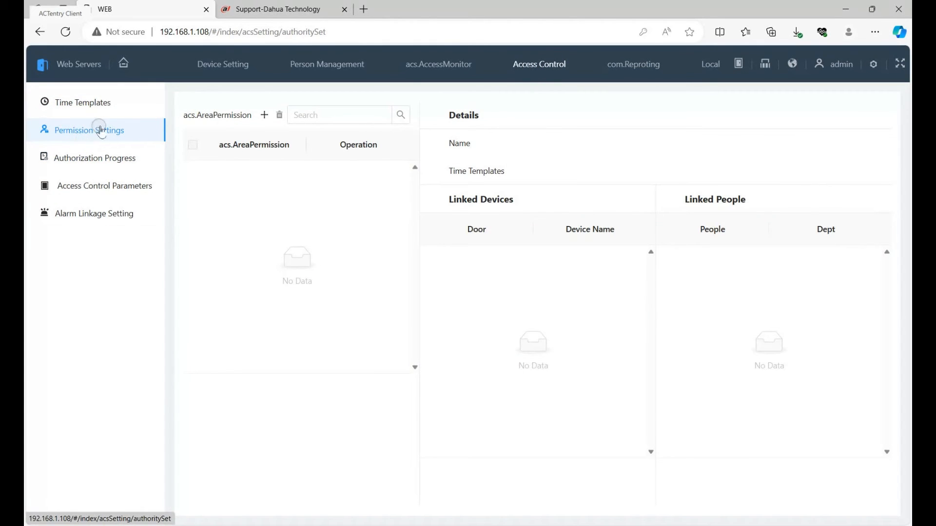
left_click(265, 116)
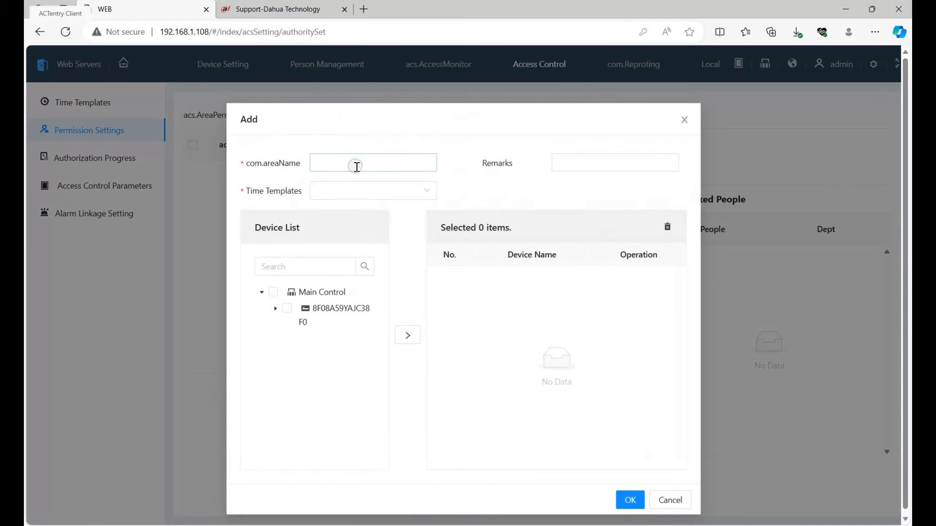
left_click(357, 164)
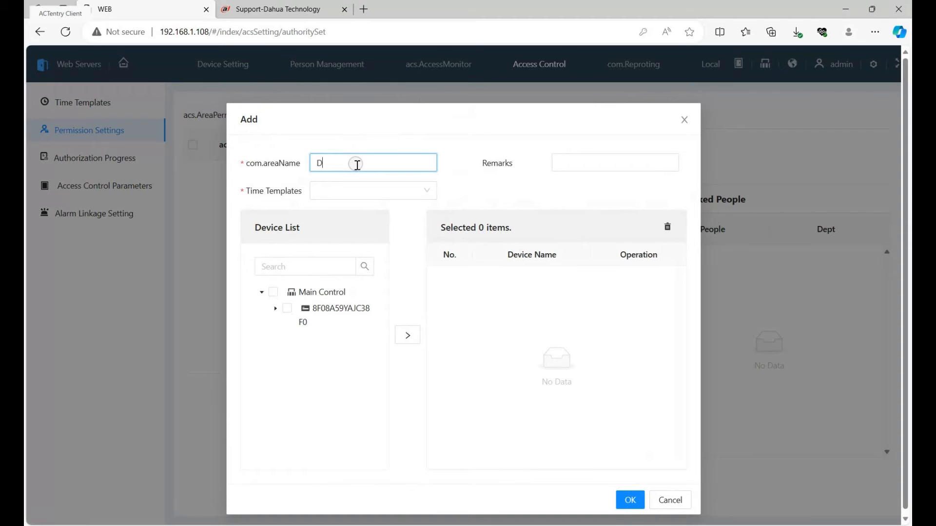
key("Tab")
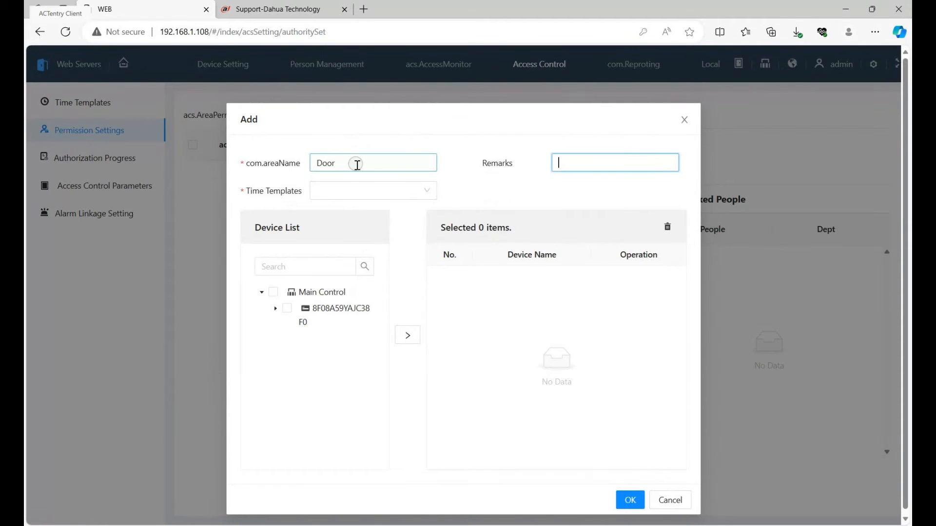
left_click(426, 191)
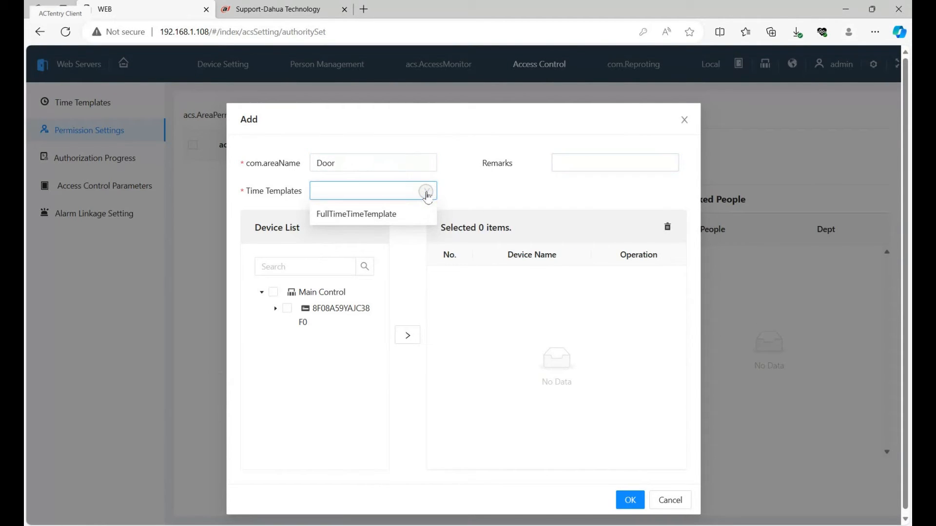
left_click(416, 217)
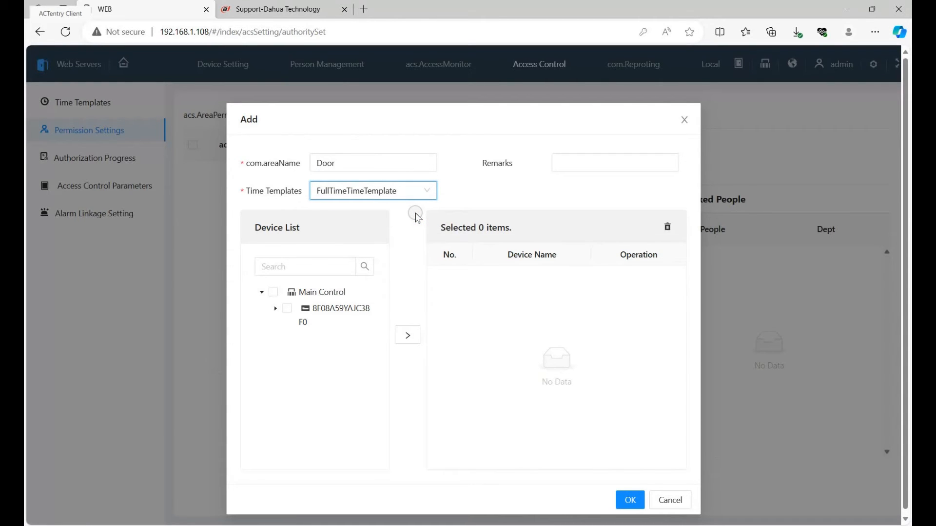
left_click(588, 164)
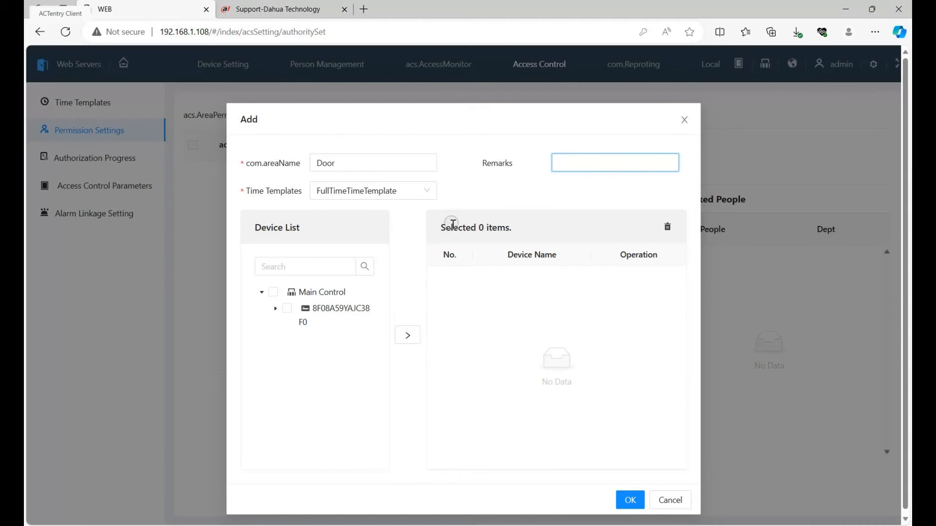
- Link all devices under Main Control to the new area permission and save it
left_click(274, 293)
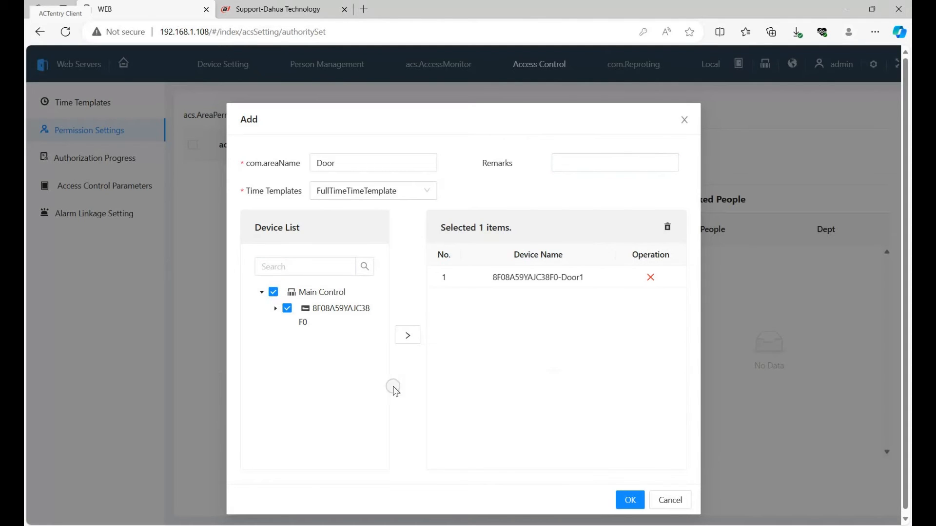
left_click(407, 333)
left_click(629, 502)
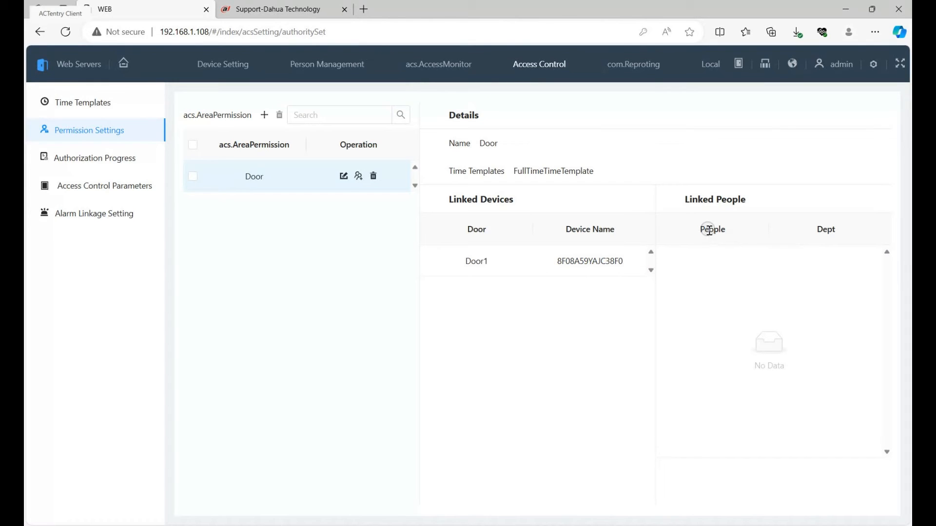
left_click_drag(709, 230, 736, 230)
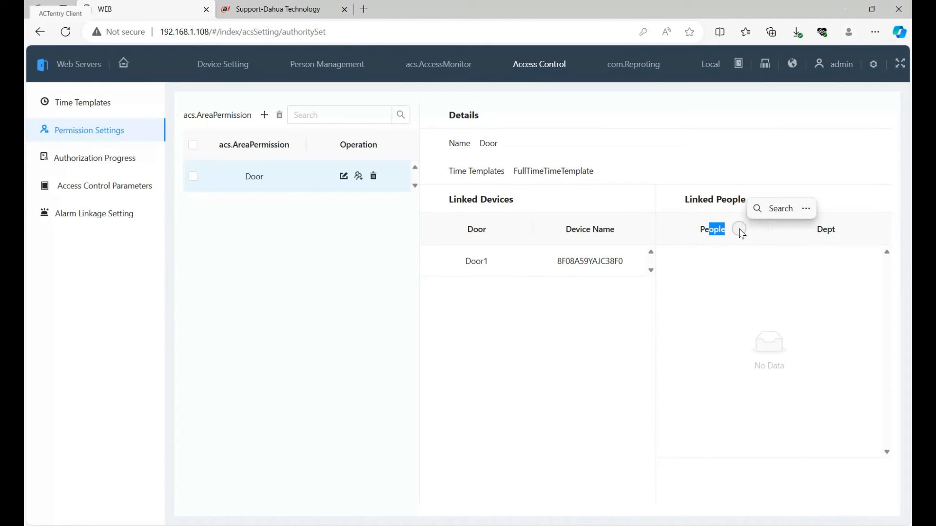
left_click(744, 128)
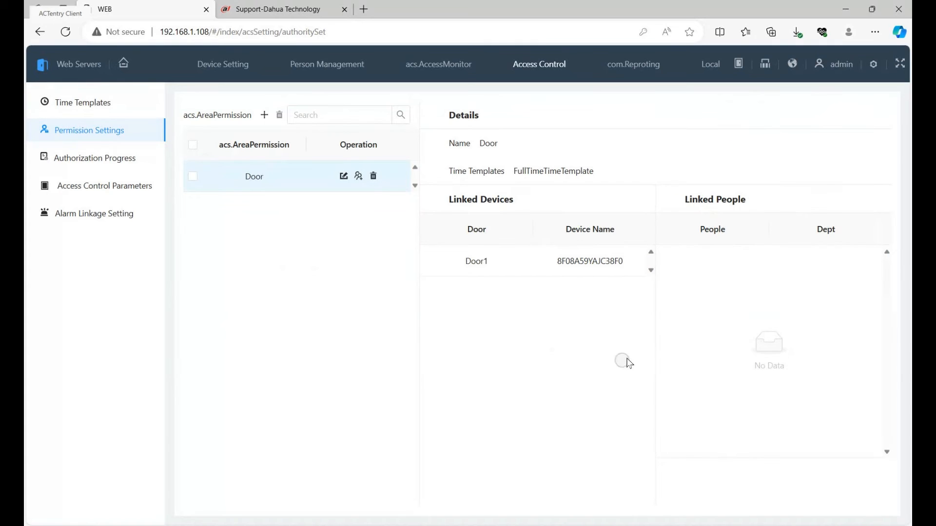
left_click(632, 66)
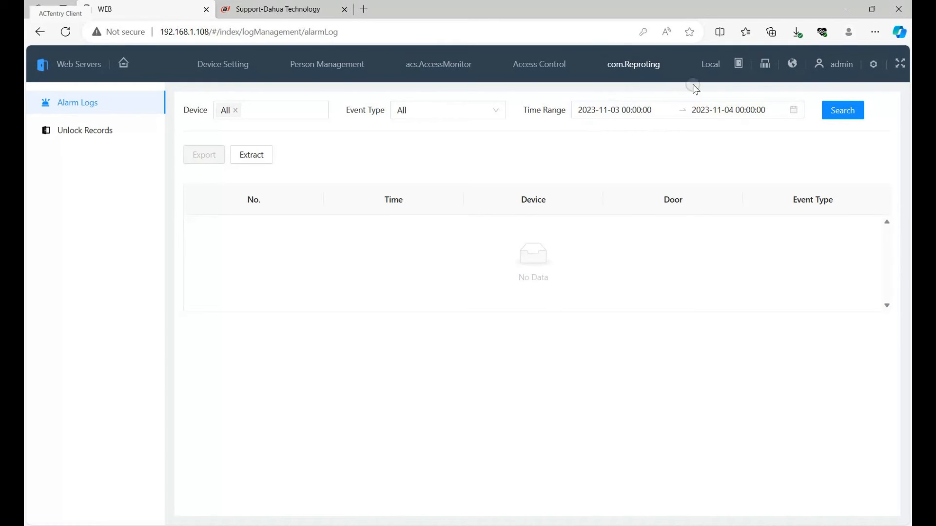
left_click(641, 112)
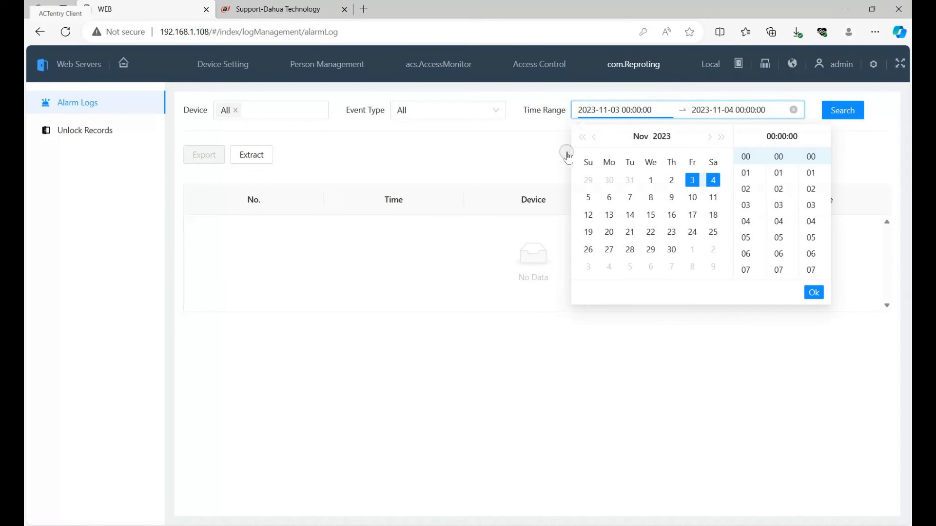
left_click(531, 157)
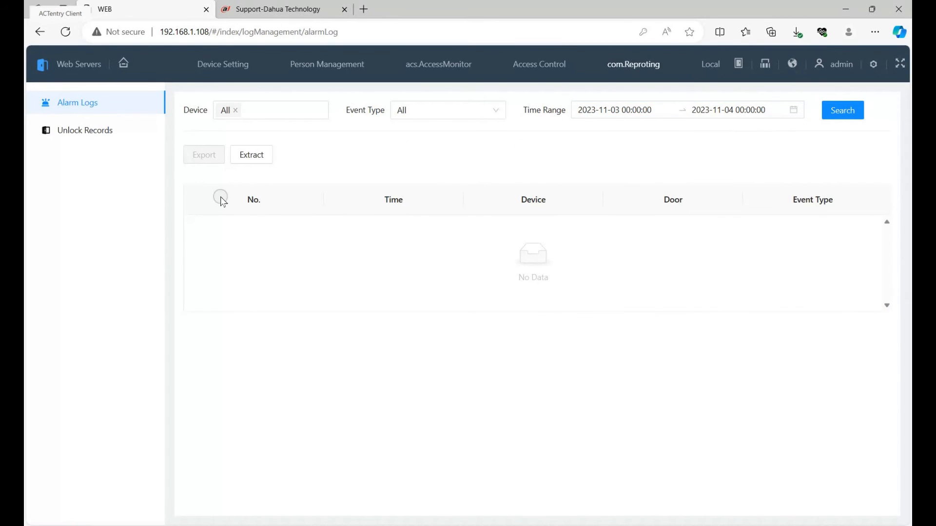
left_click(85, 133)
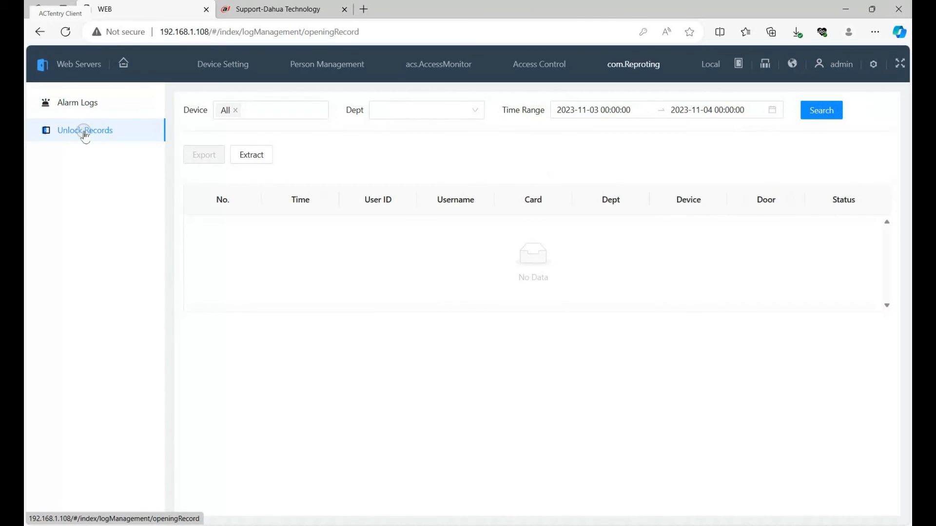
left_click(830, 112)
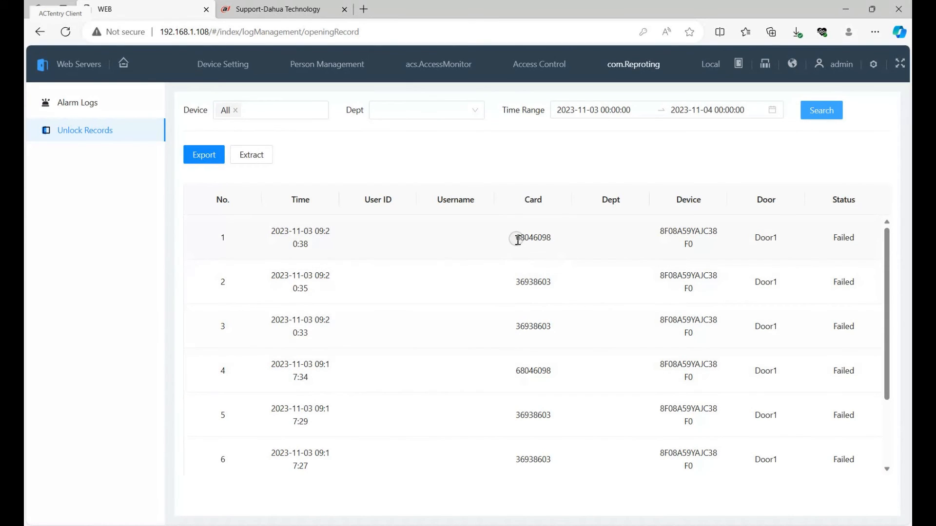
- Copy the card number from the second entry in the unlock records
left_click_drag(517, 240, 559, 236)
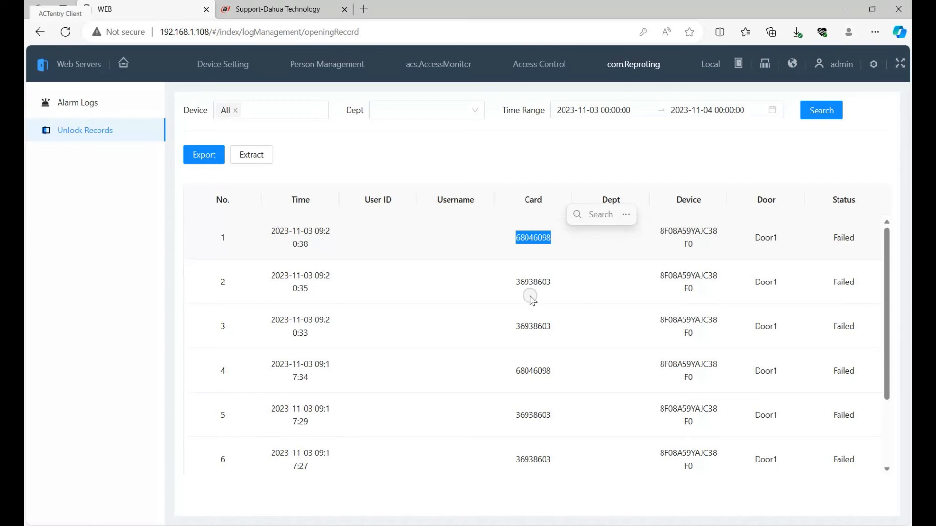
left_click_drag(516, 282, 554, 281)
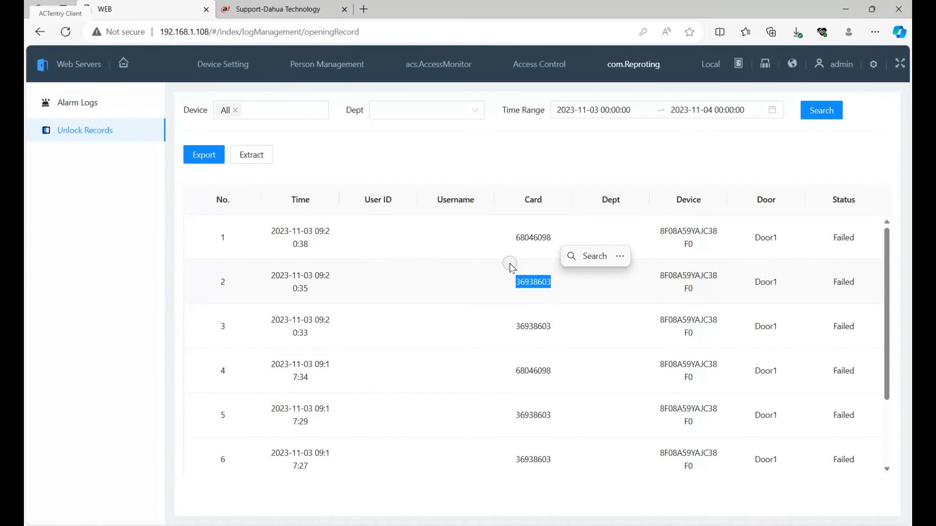
left_click_drag(554, 283, 515, 282)
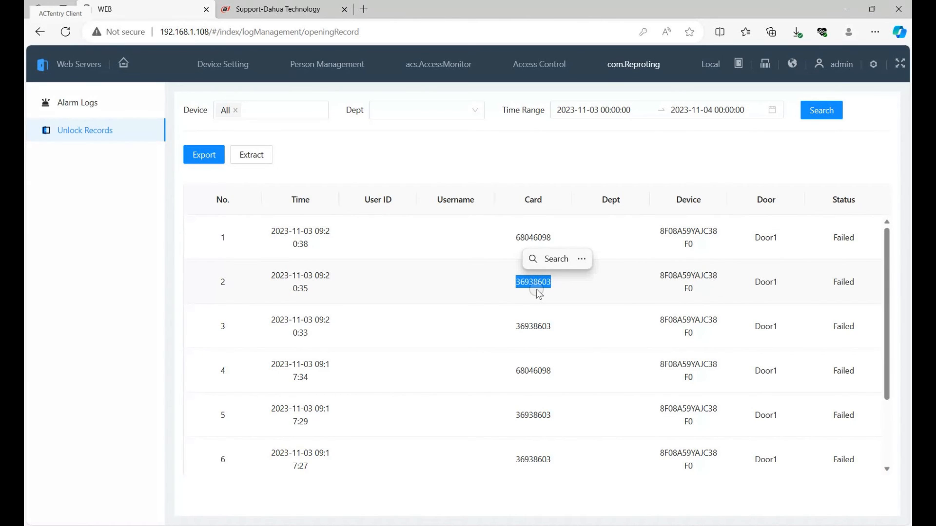
key("ctrl+c")
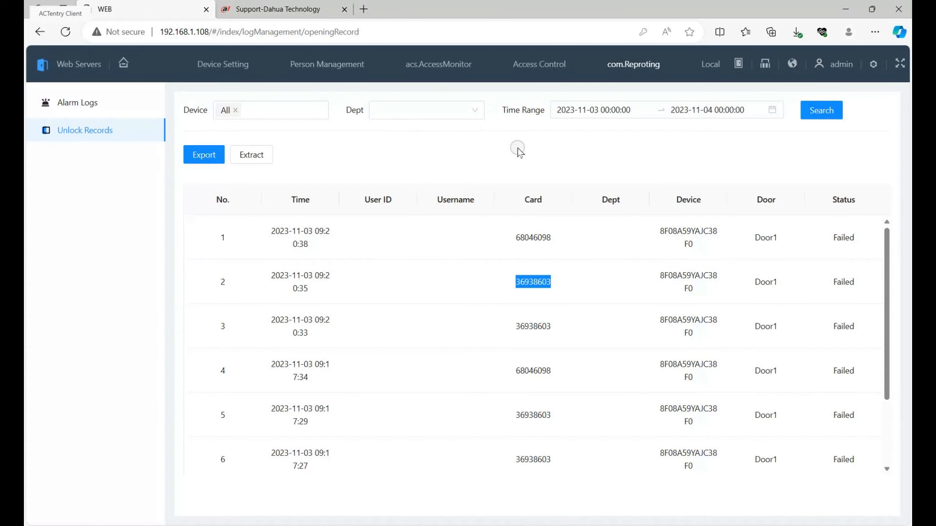
left_click(520, 151)
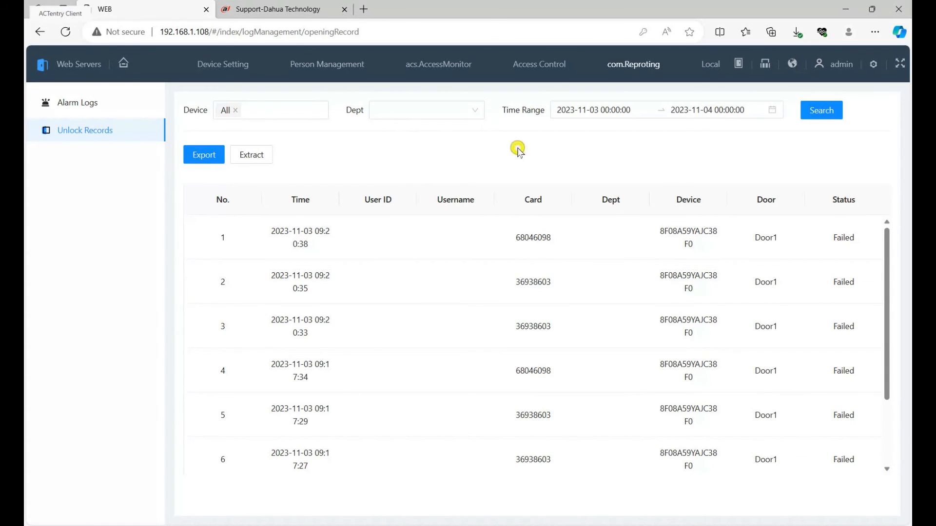
- Start adding a person with user ID 1, the name "Card", department Default Company and type General User
left_click(336, 72)
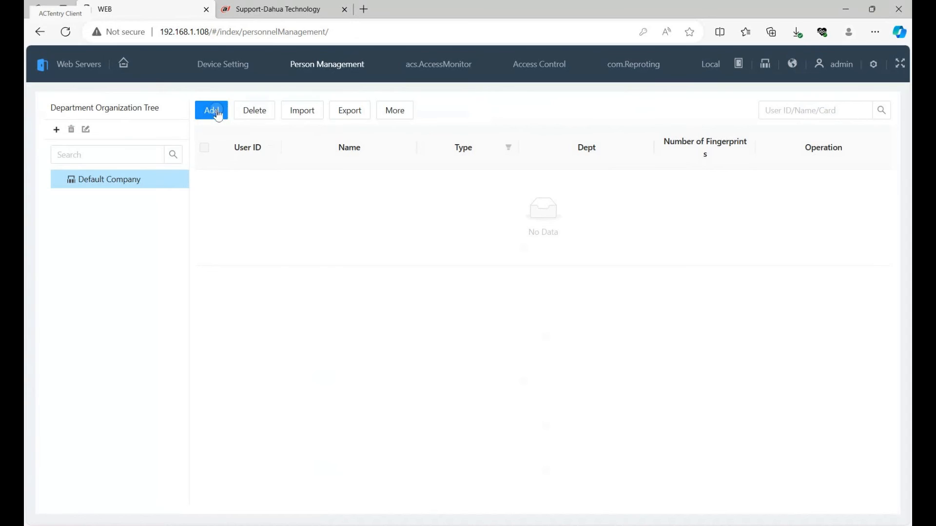
left_click(212, 112)
left_click(392, 189)
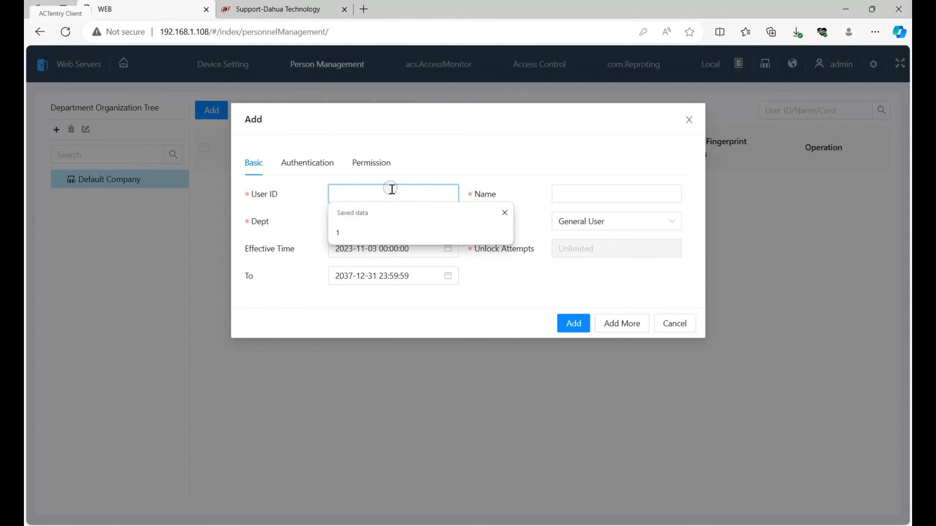
type("1")
left_click(619, 186)
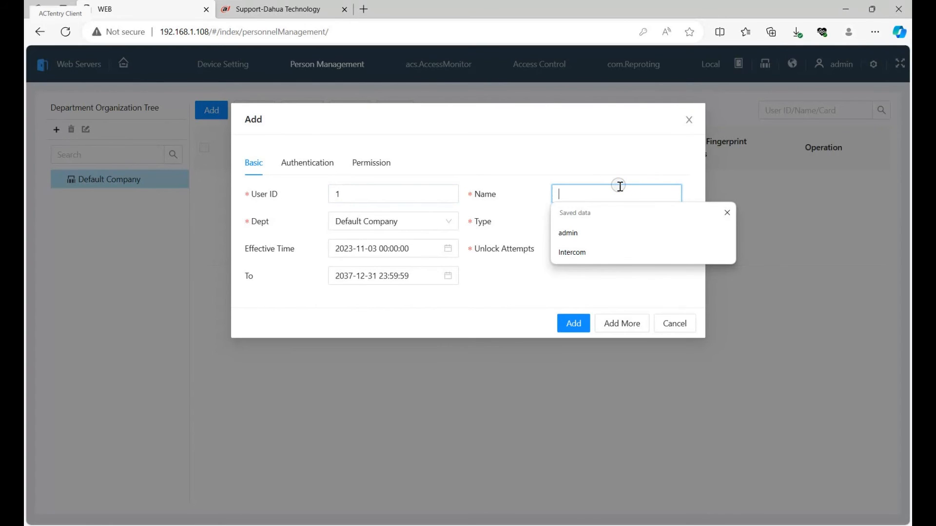
type("Card")
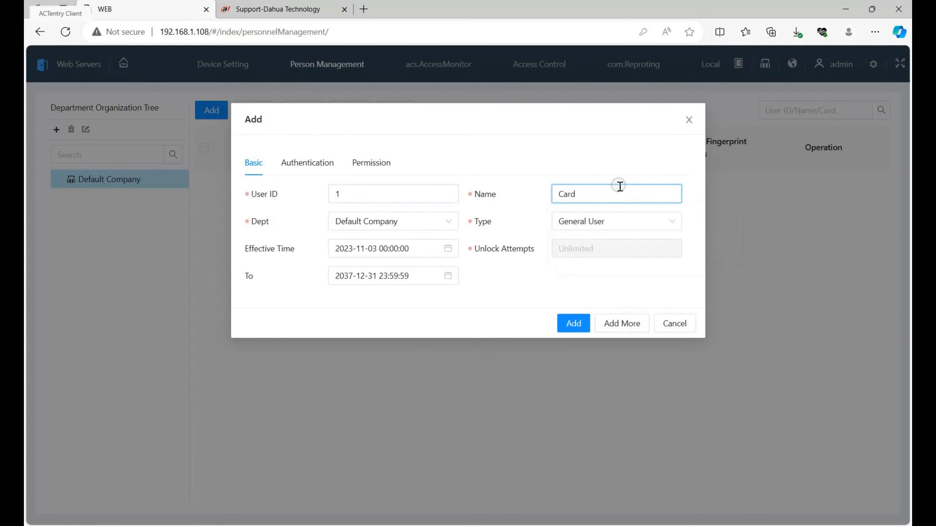
left_click(450, 220)
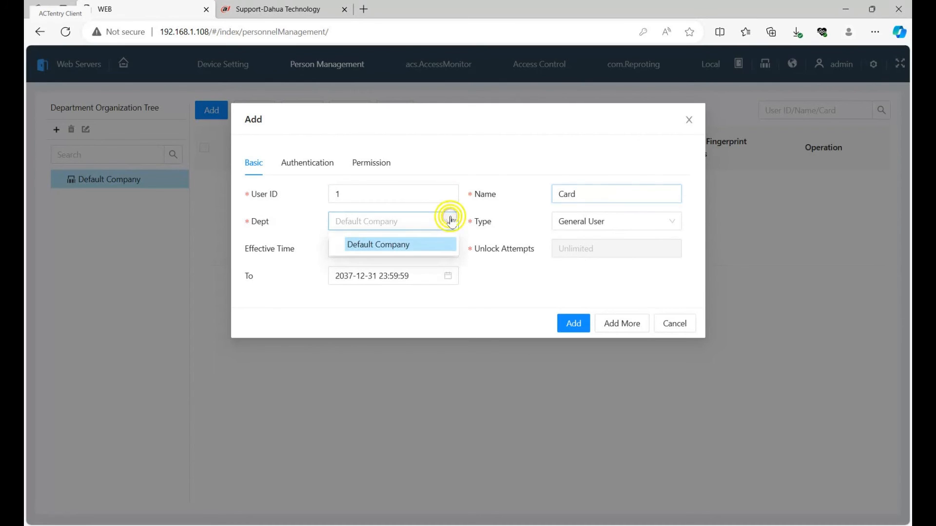
left_click(636, 221)
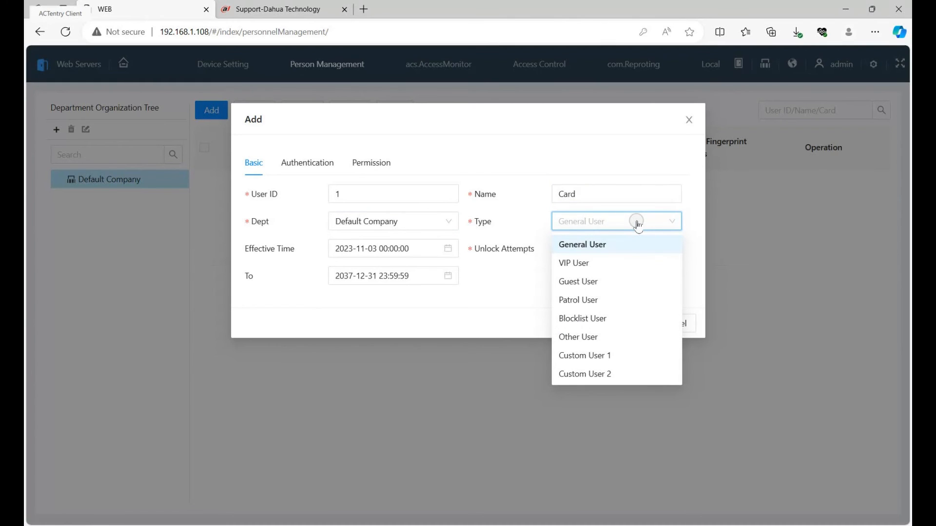
left_click(612, 243)
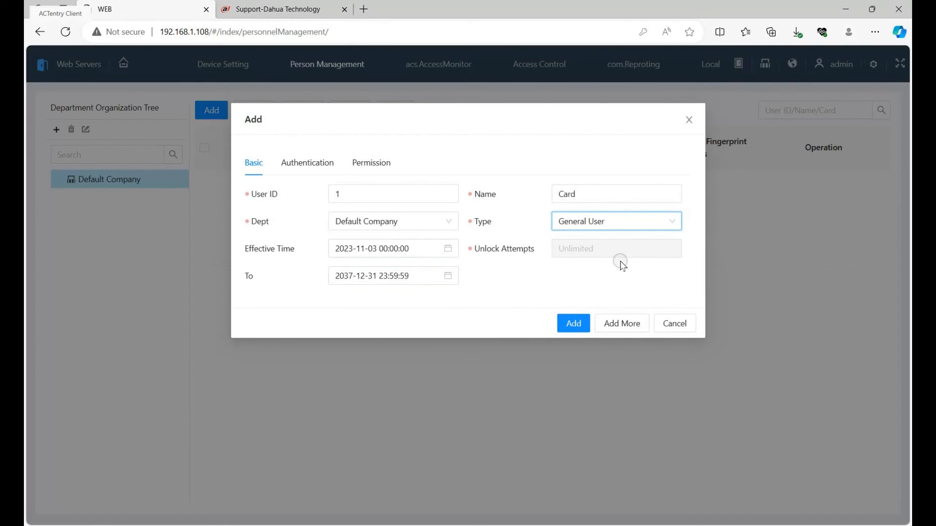
- Add an access card to the new person's authentication using the card number copied from the unlock records
left_click(307, 163)
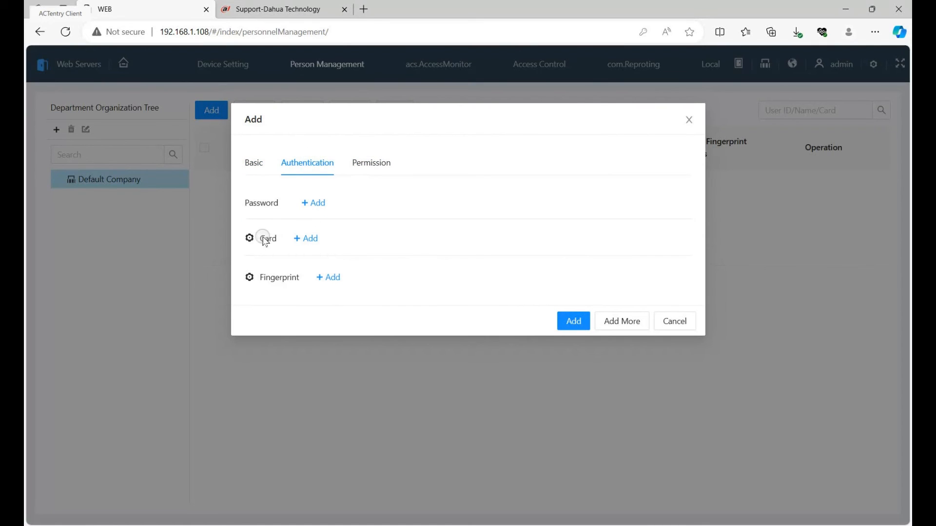
left_click(300, 238)
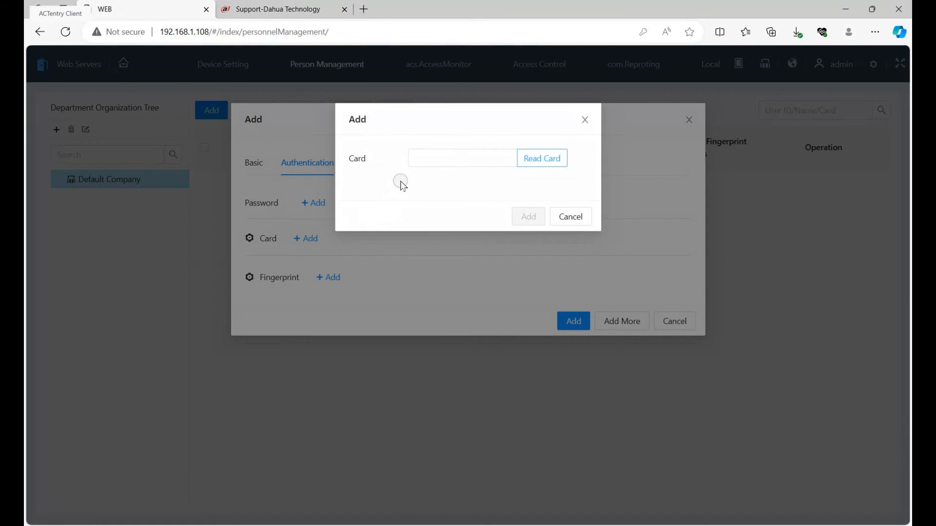
left_click(439, 152)
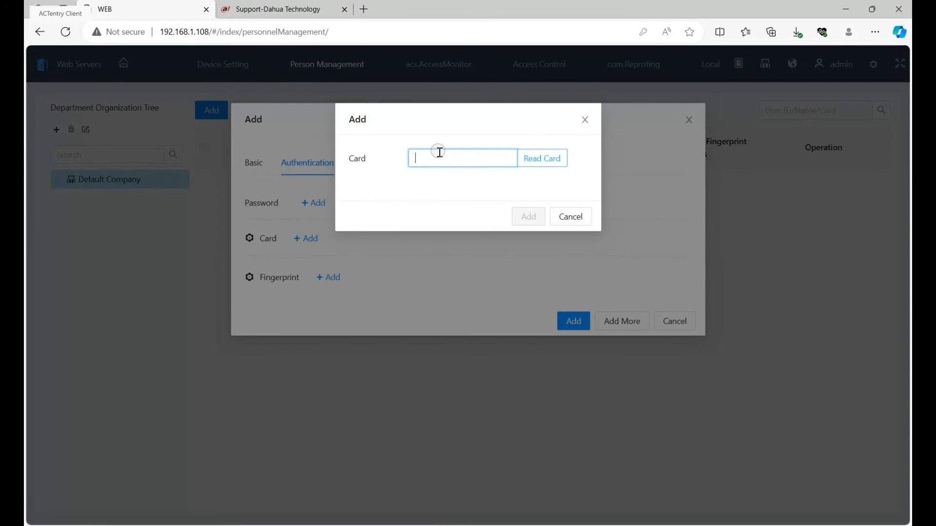
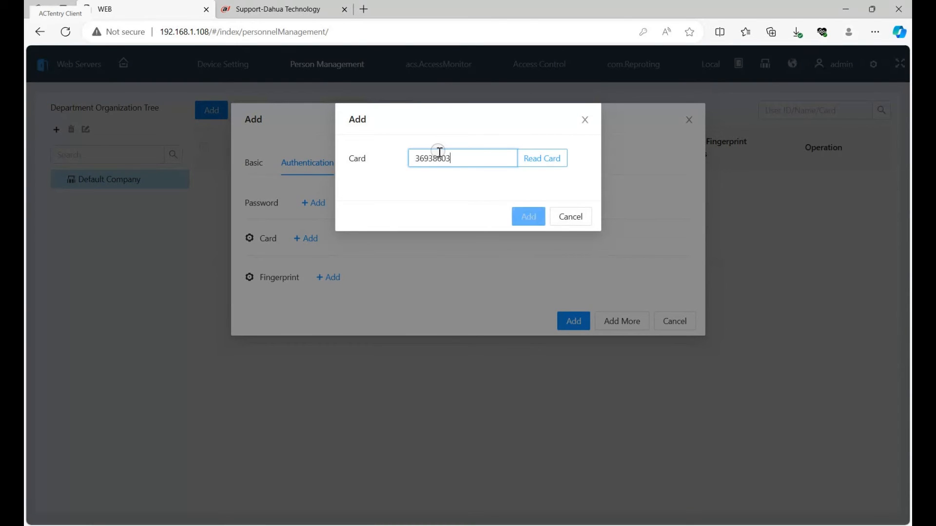
left_click(532, 217)
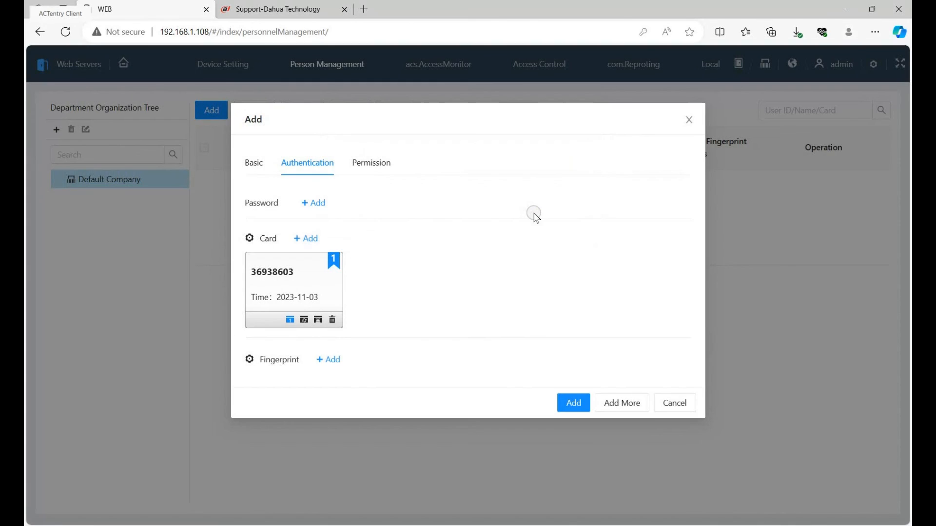
- Assign the Door area permission to the new person and save the person to Default Company
left_click(383, 163)
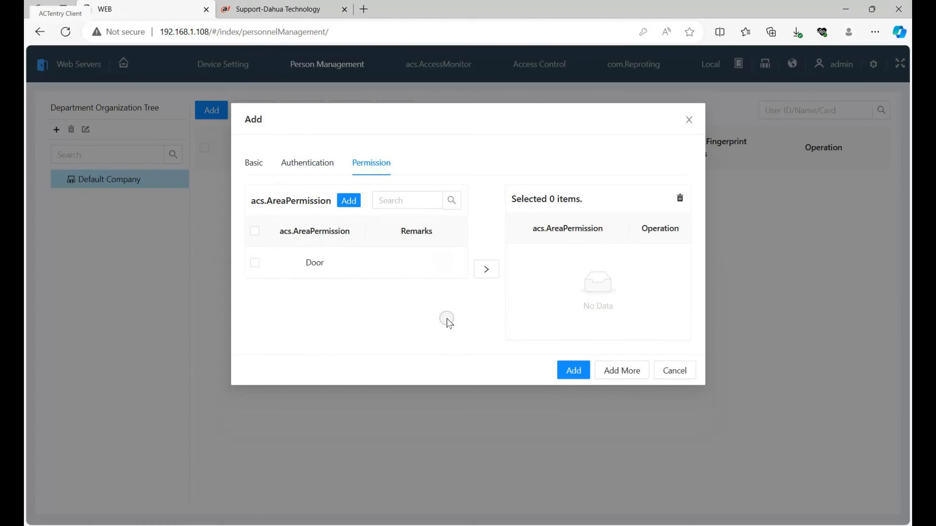
left_click(488, 269)
left_click(489, 266)
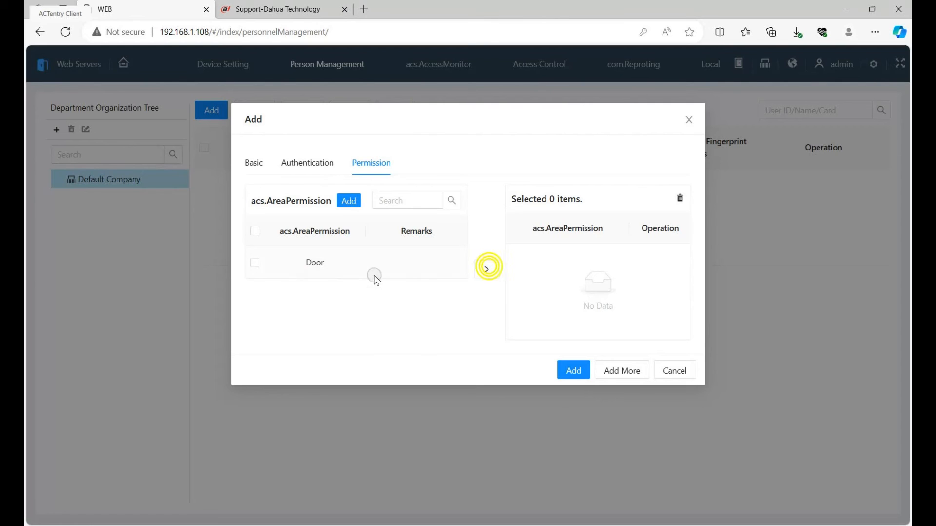
left_click(254, 262)
left_click(486, 273)
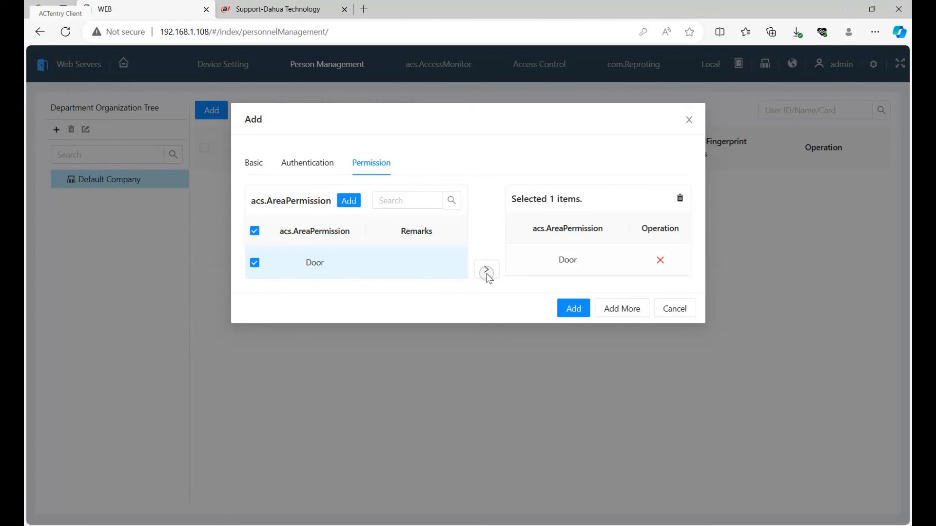
left_click(486, 269)
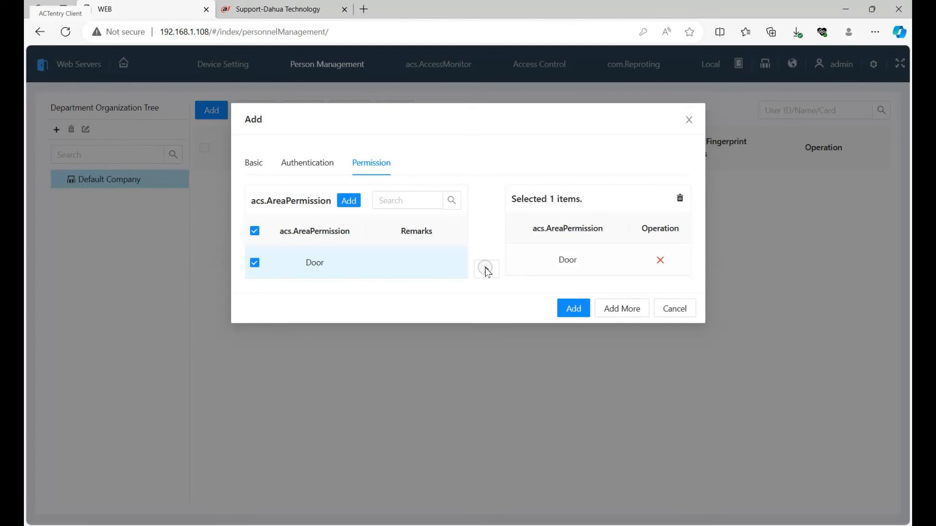
left_click(573, 309)
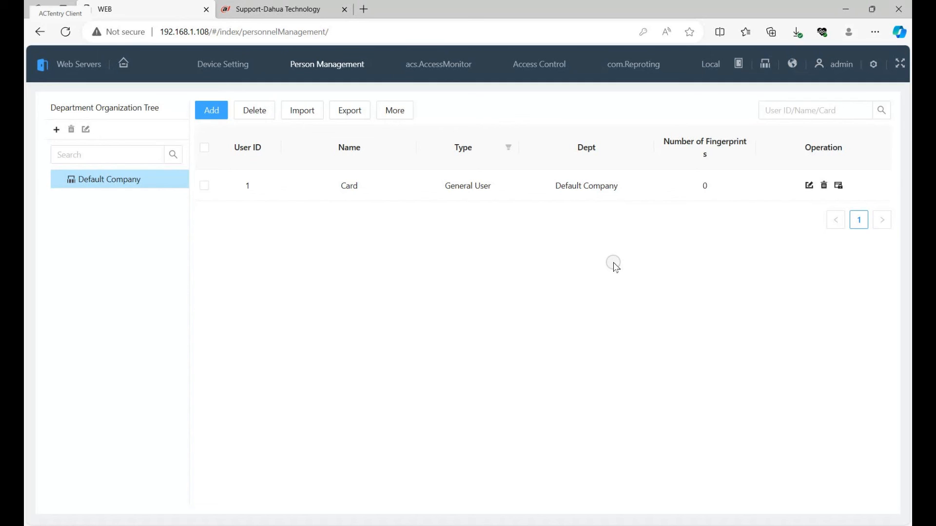
left_click(643, 68)
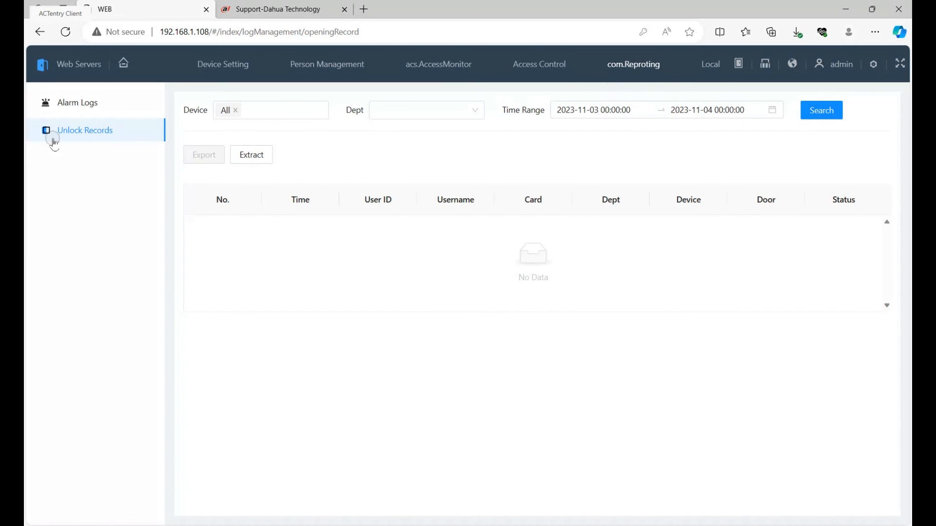
left_click(820, 112)
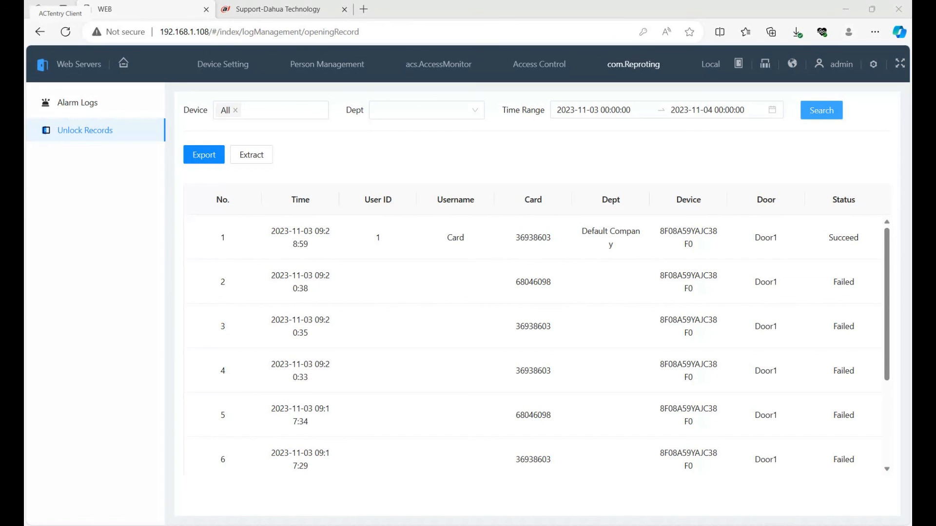
left_click(729, 525)
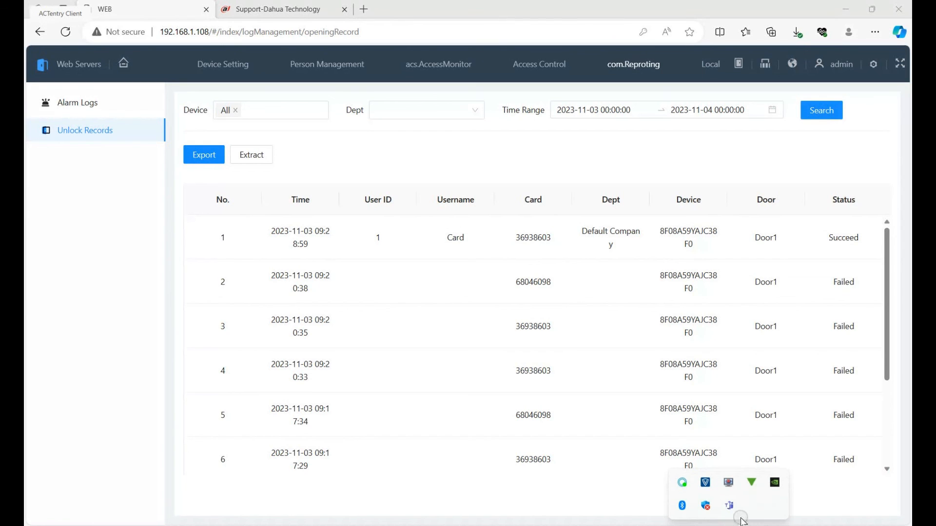
left_click(729, 482)
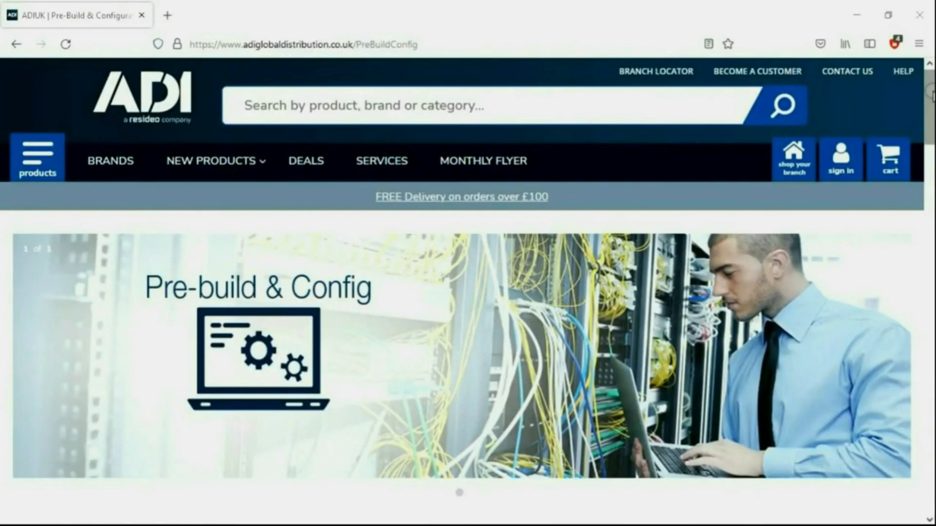
- Read through ADI's Pre-build & Config web page, covering its service list, the Bronze, Silver and Gold comparison table and the contact section
scroll(931, 95, "down", 4)
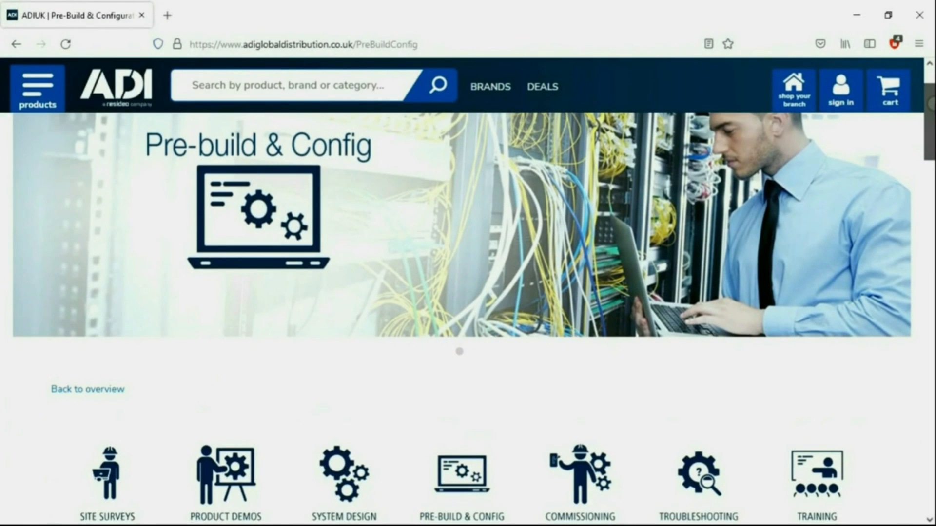
scroll(468, 303, "down", 4)
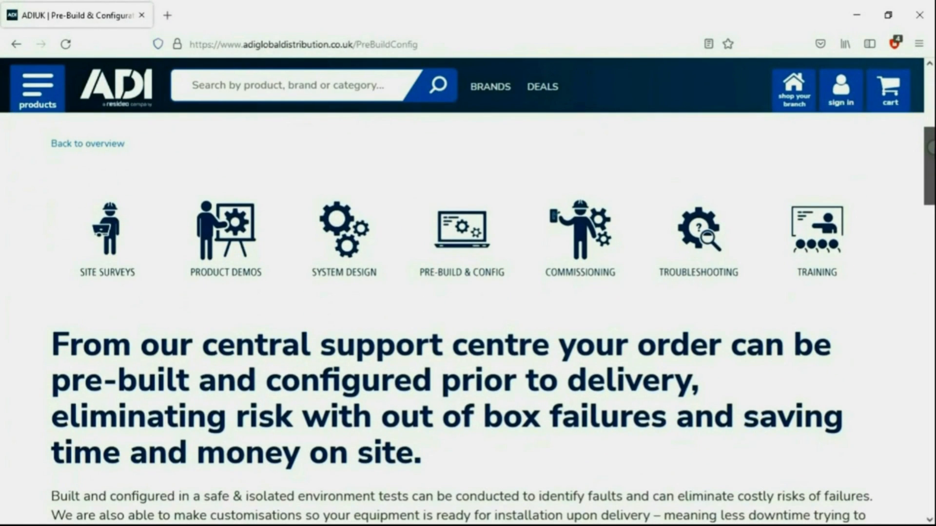
scroll(468, 302, "down", 3)
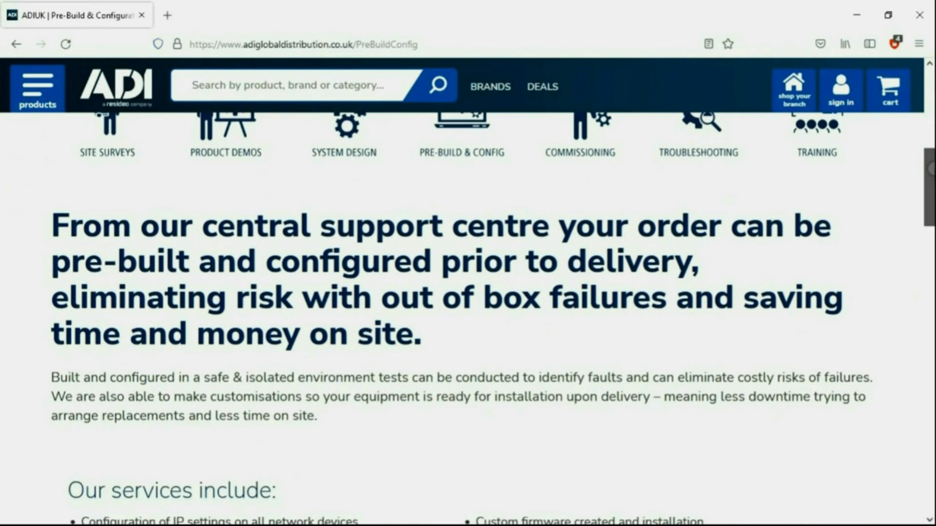
scroll(468, 302, "down", 6)
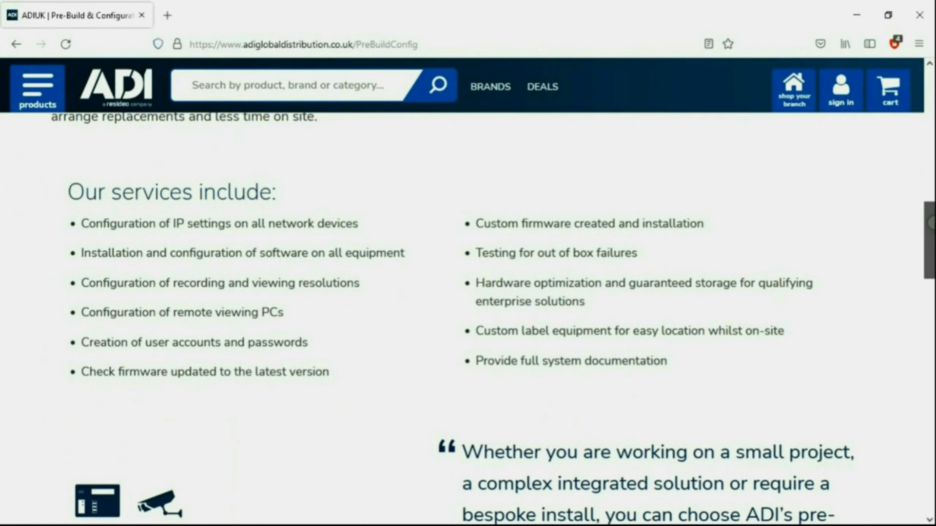
scroll(468, 317, "down", 6)
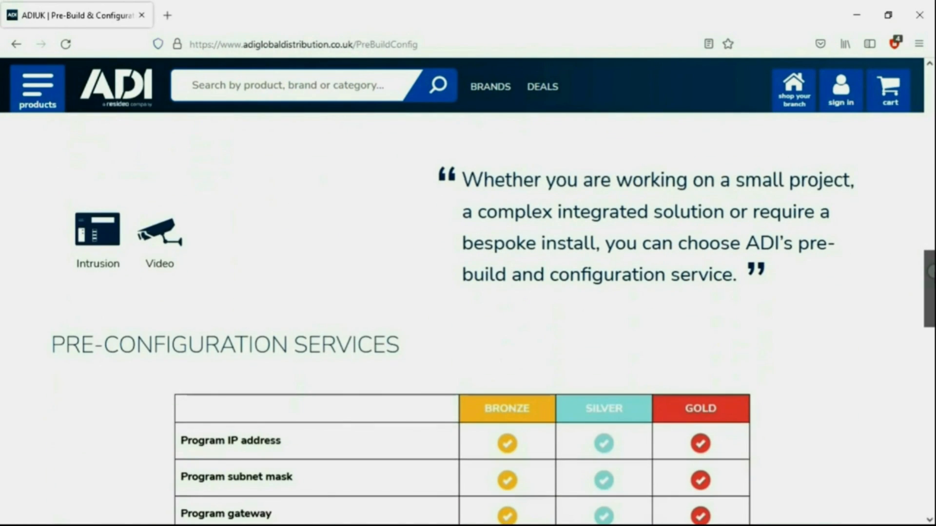
scroll(468, 317, "down", 6)
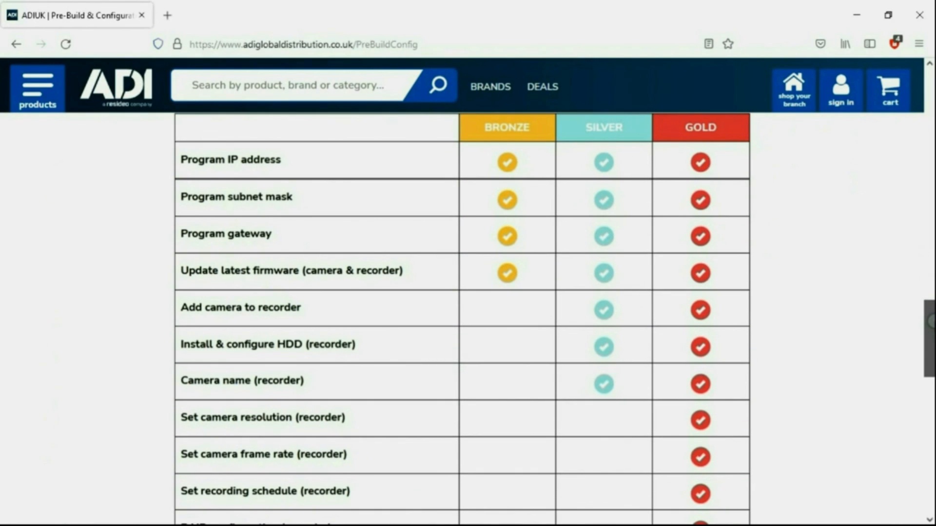
scroll(468, 317, "down", 4)
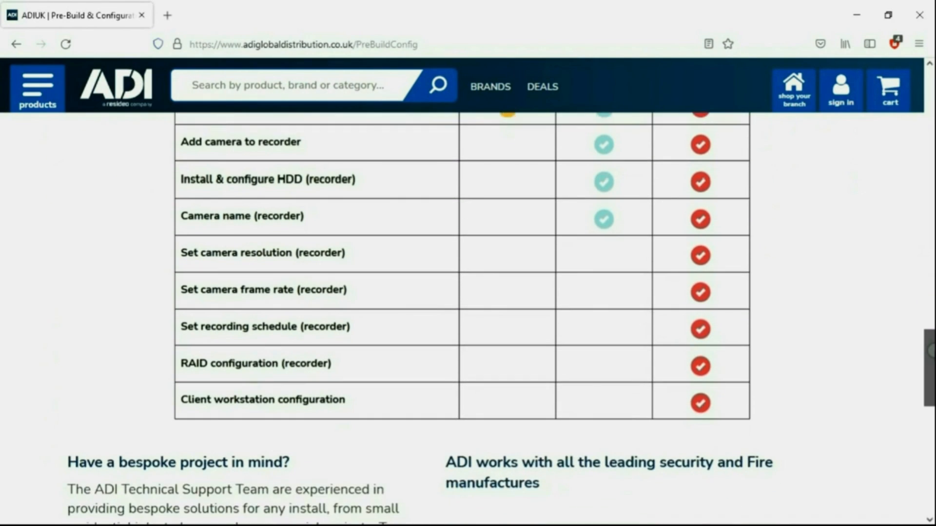
scroll(468, 317, "down", 4)
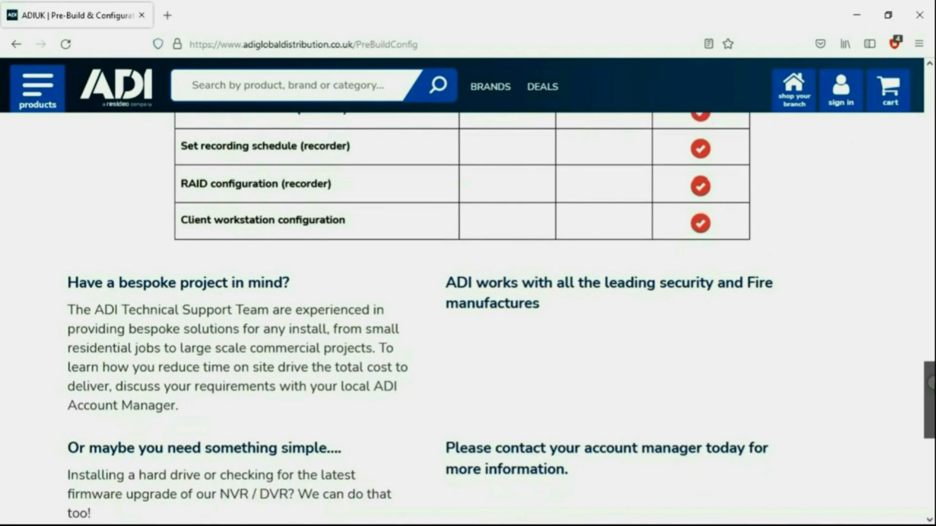
scroll(468, 317, "down", 4)
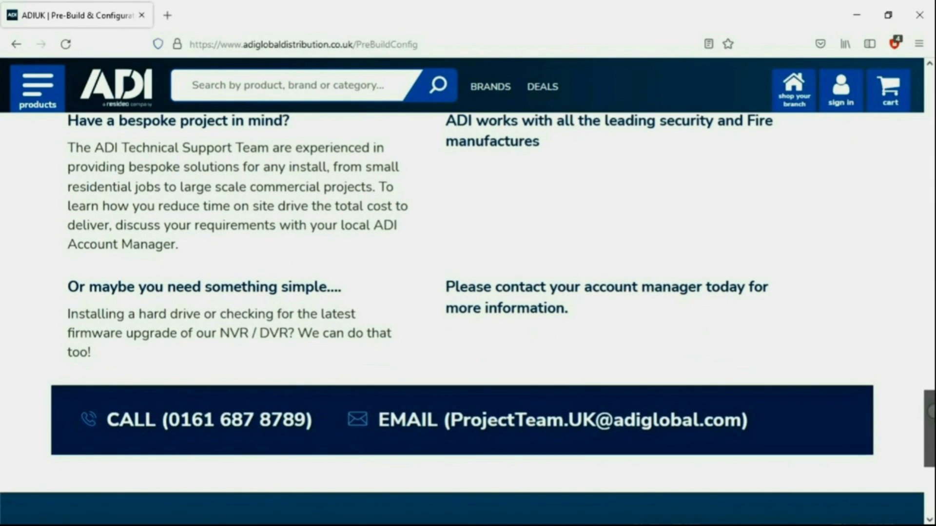